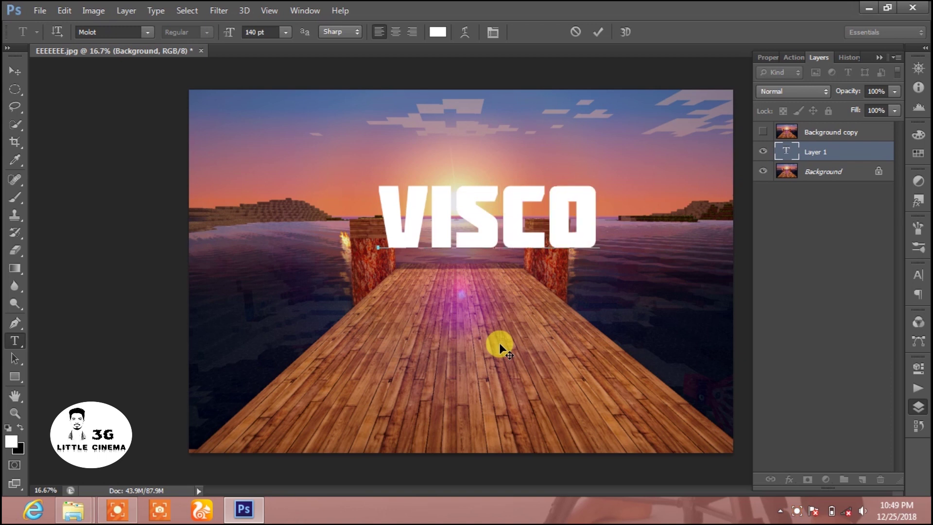
Complete the title text to read VISCOM and enlarge it to about 183 pt.
{"action": "type", "text": "M"}
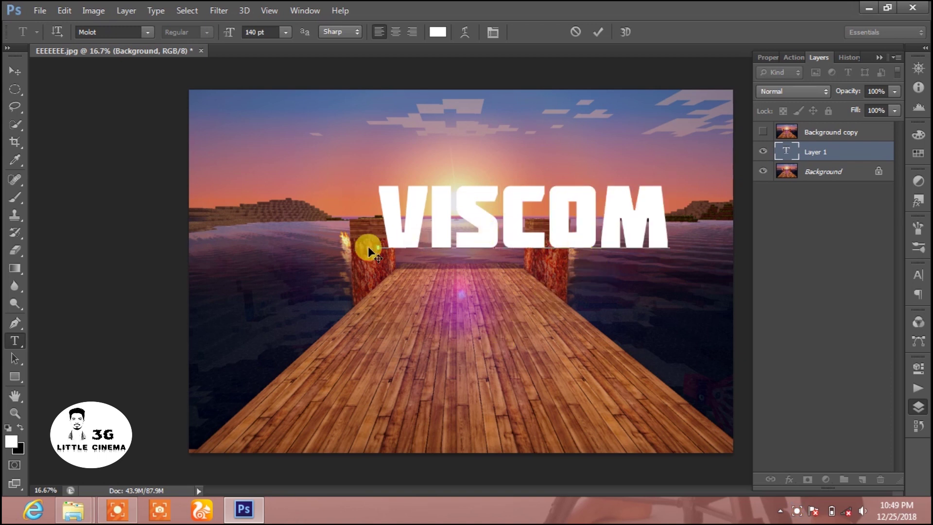
{"action": "key", "text": "ctrl"}
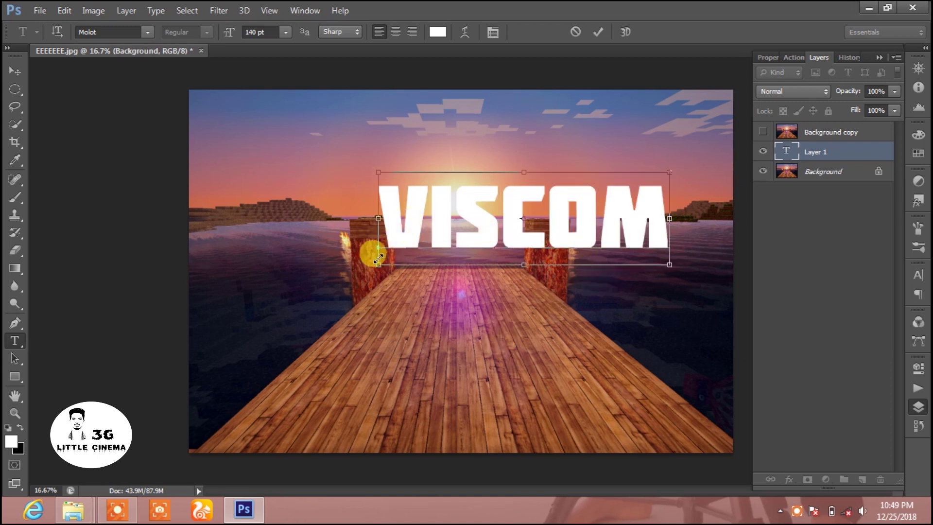
{"action": "left_click_drag", "start_coordinate": [378, 264], "coordinate": [349, 283]}
{"action": "left_click_drag", "start_coordinate": [509, 174], "coordinate": [509, 165]}
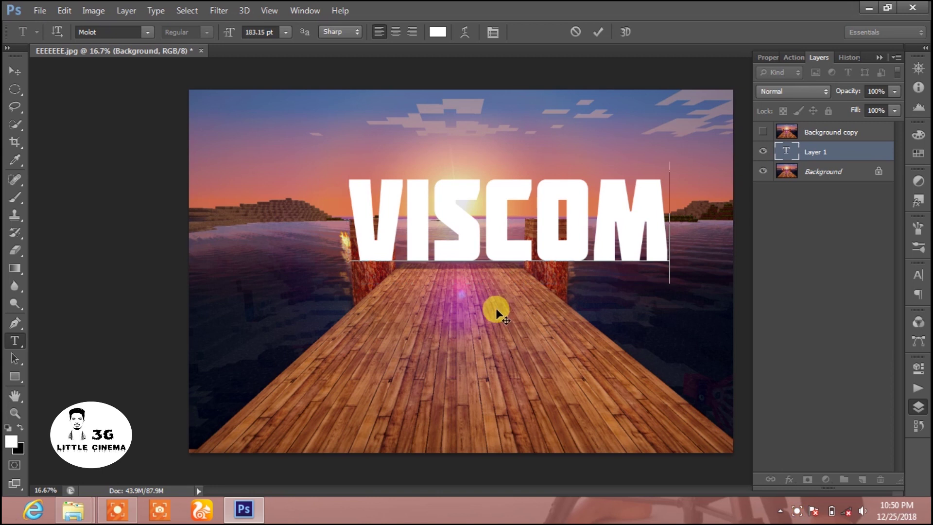
Centre the VISCOM text horizontally over the far end of the wooden pier and commit it.
{"action": "left_click_drag", "start_coordinate": [476, 321], "coordinate": [441, 338]}
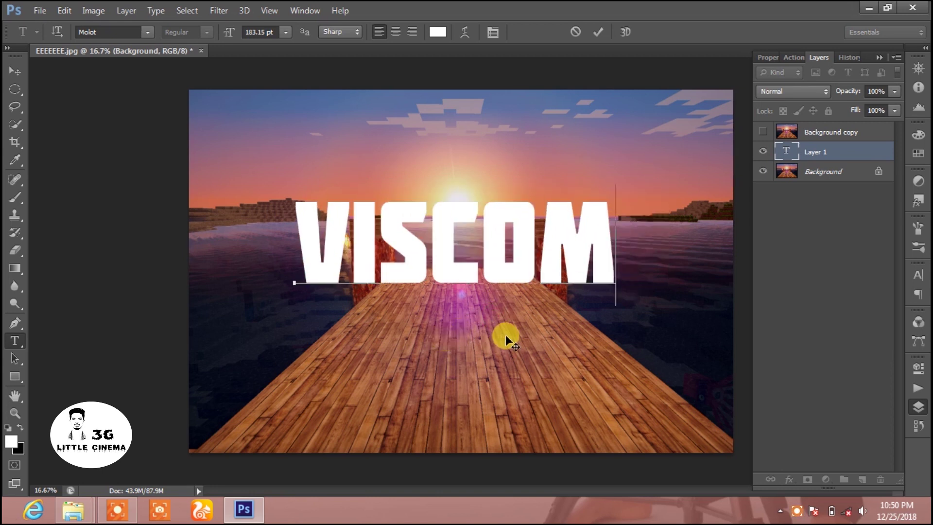
{"action": "left_click_drag", "start_coordinate": [505, 339], "coordinate": [508, 340]}
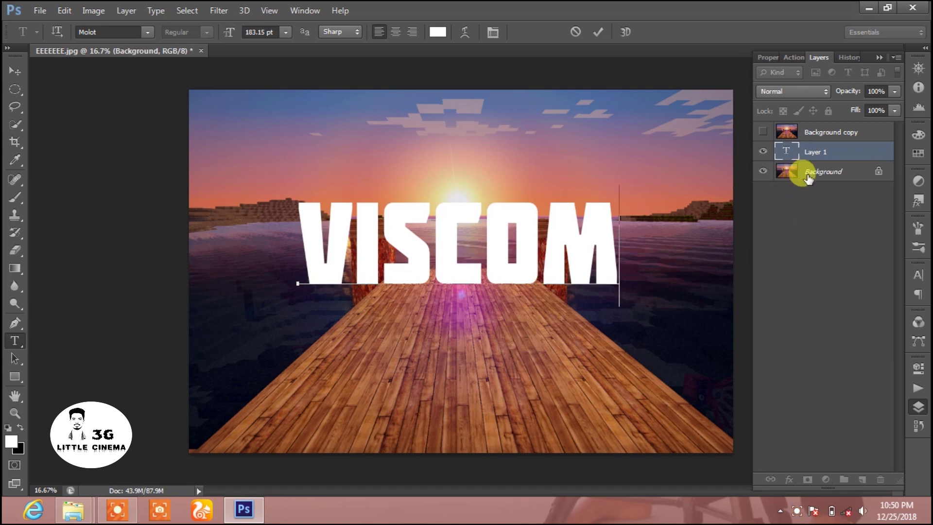
{"action": "left_click", "coordinate": [605, 33]}
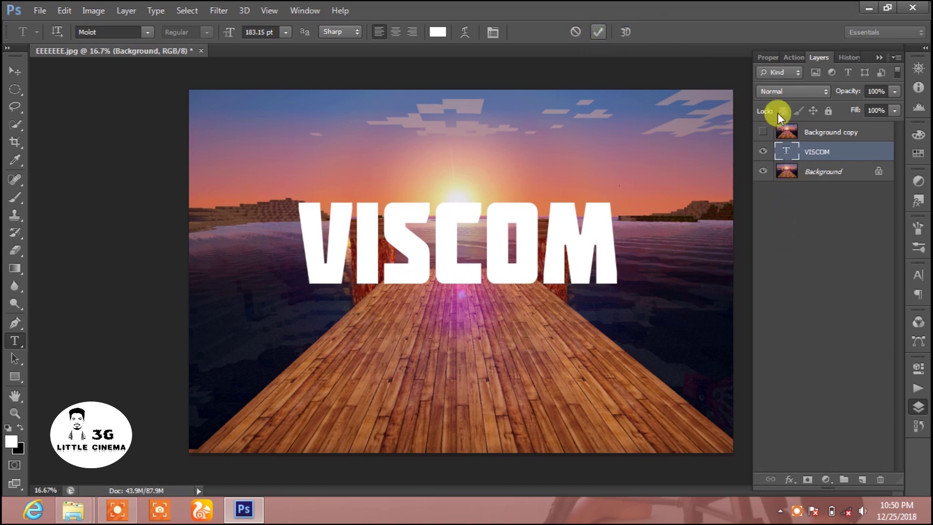
Rasterize the VISCOM text layer and duplicate it.
{"action": "right_click", "coordinate": [816, 150]}
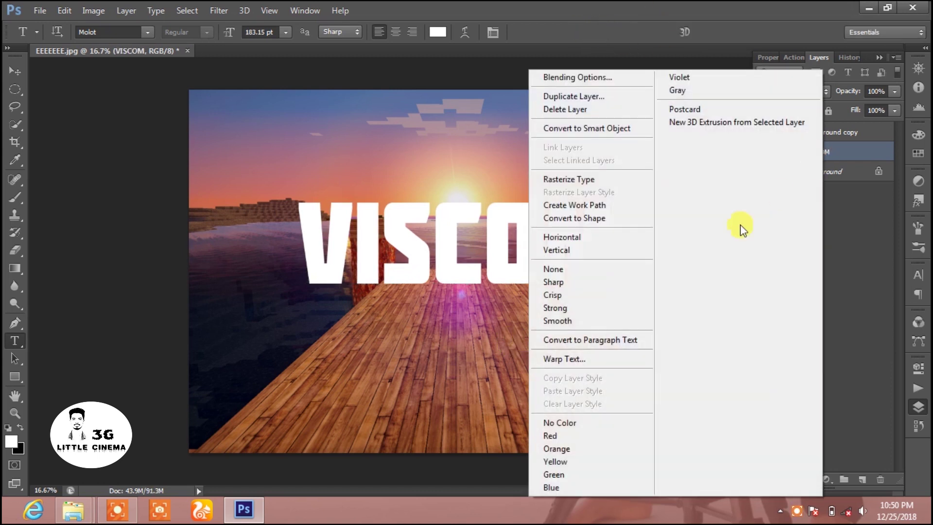
{"action": "left_click", "coordinate": [567, 180]}
{"action": "left_click_drag", "start_coordinate": [825, 152], "coordinate": [860, 478]}
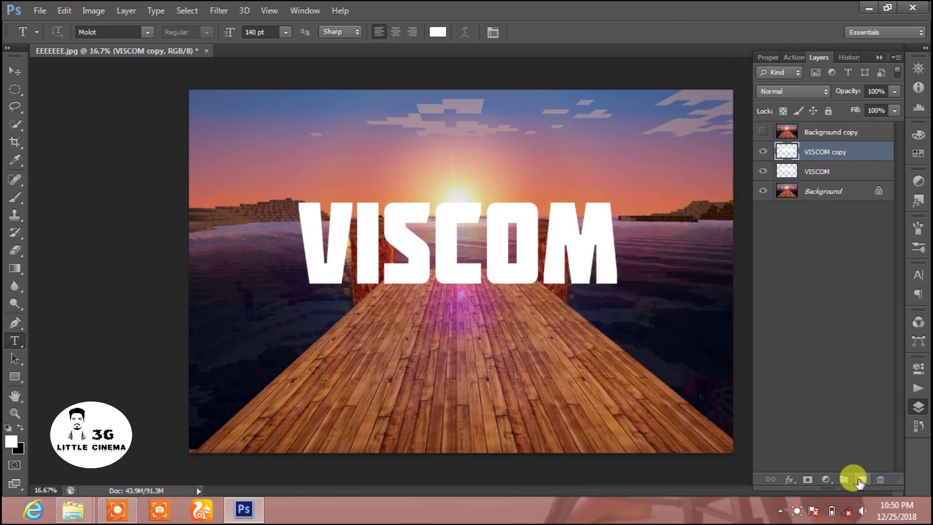
Flip the original VISCOM layer vertically and move it directly beneath the upright text as a reflection.
{"action": "left_click", "coordinate": [822, 170]}
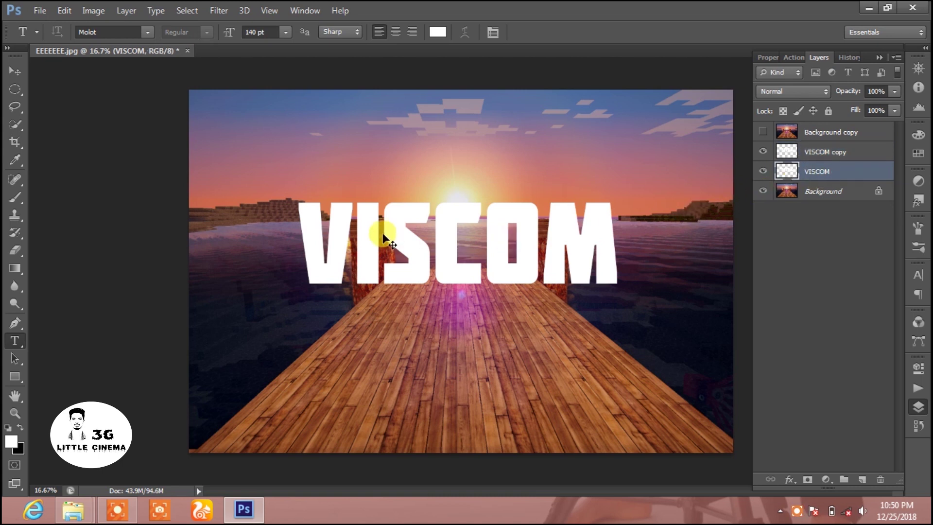
{"action": "key", "text": "ctrl+t"}
{"action": "right_click", "coordinate": [467, 255]}
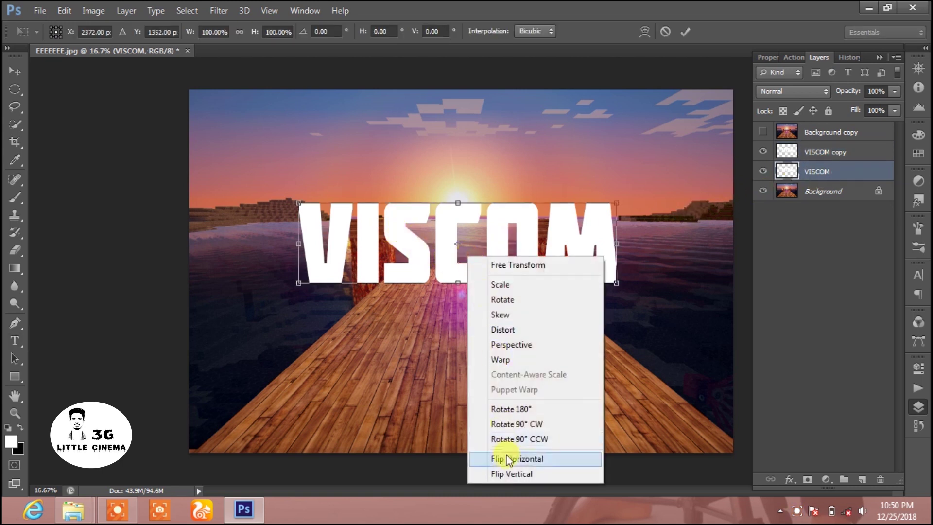
{"action": "left_click", "coordinate": [508, 477]}
{"action": "left_click_drag", "start_coordinate": [507, 237], "coordinate": [502, 347]}
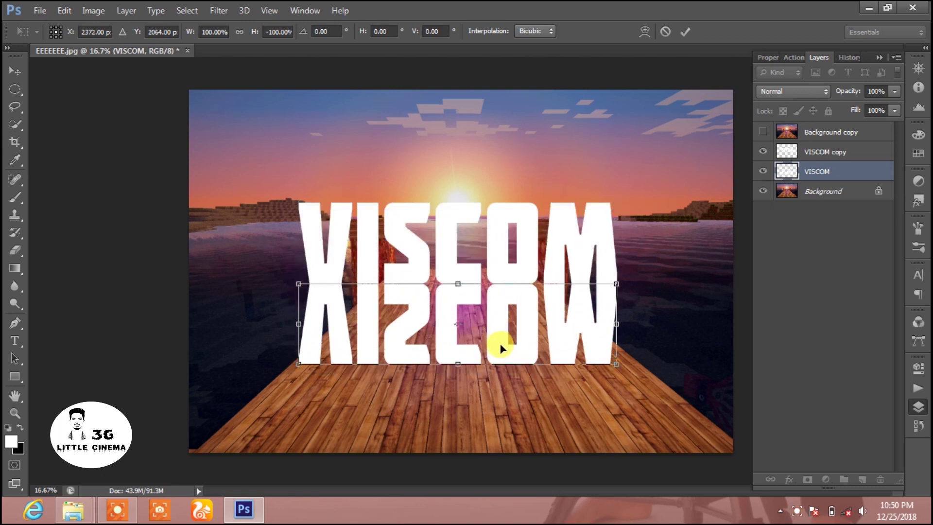
{"action": "key", "text": "Down"}
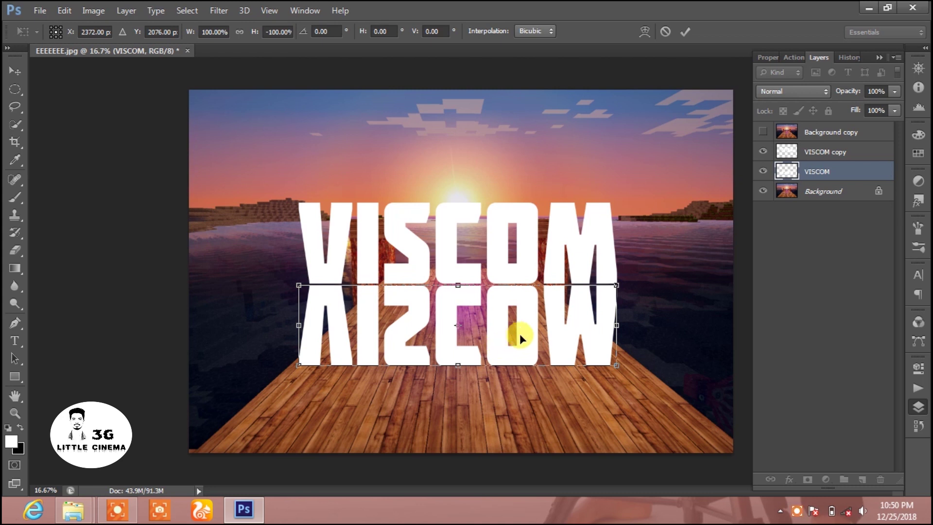
Spread the flipped text's lower edge outward in perspective, shorten it to about 54% height, and apply the transform.
{"action": "right_click", "coordinate": [520, 333]}
{"action": "left_click", "coordinate": [571, 198]}
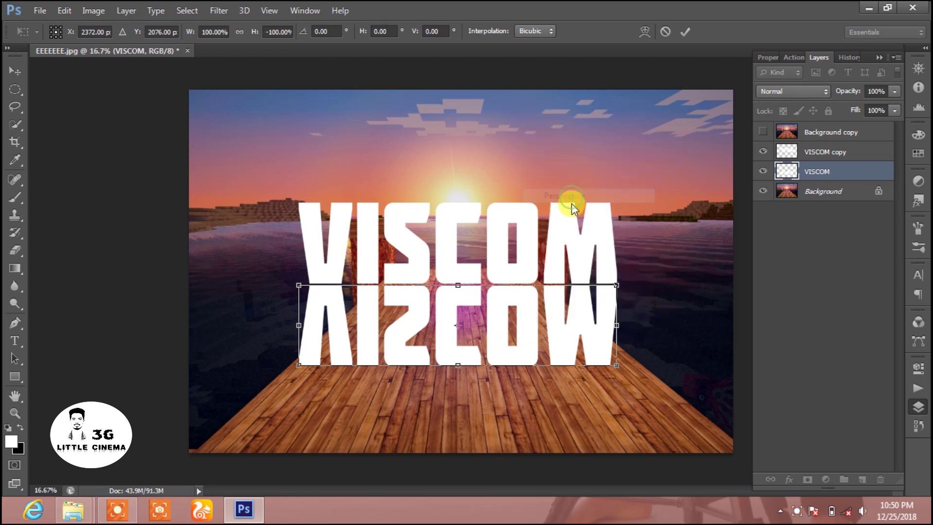
{"action": "left_click_drag", "start_coordinate": [618, 367], "coordinate": [721, 428]}
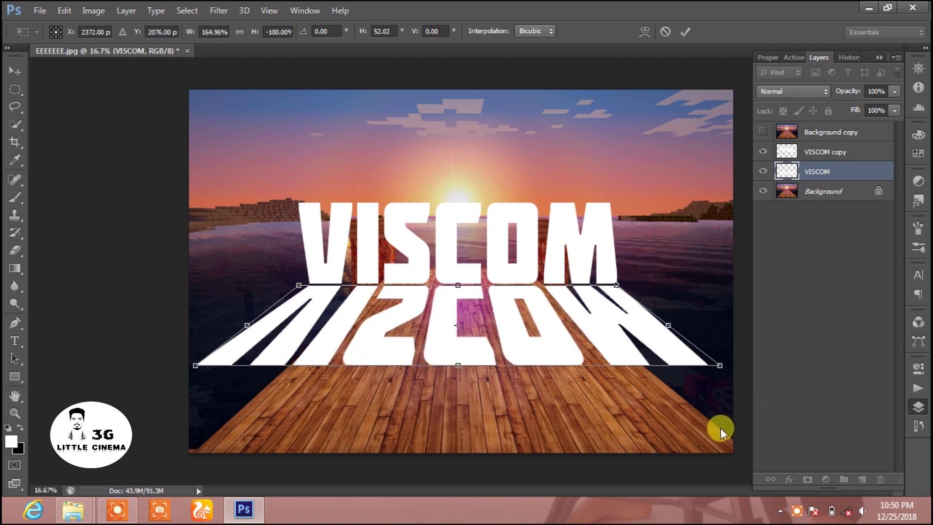
{"action": "right_click", "coordinate": [500, 306]}
{"action": "left_click", "coordinate": [544, 89]}
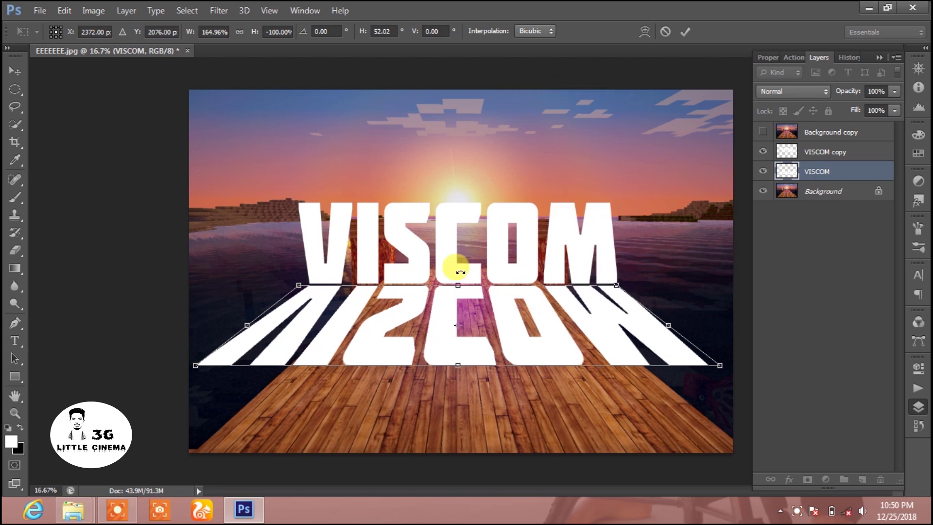
{"action": "left_click_drag", "start_coordinate": [459, 366], "coordinate": [458, 328]}
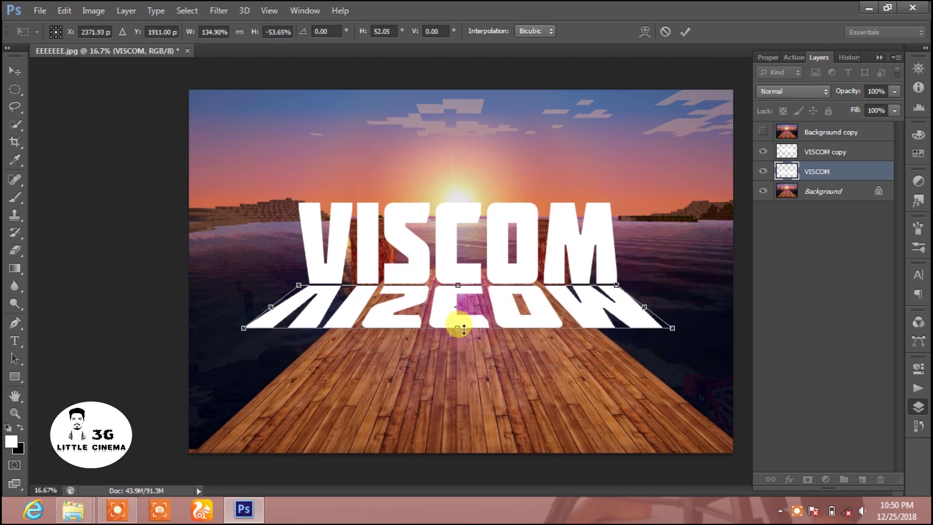
{"action": "left_click", "coordinate": [686, 30]}
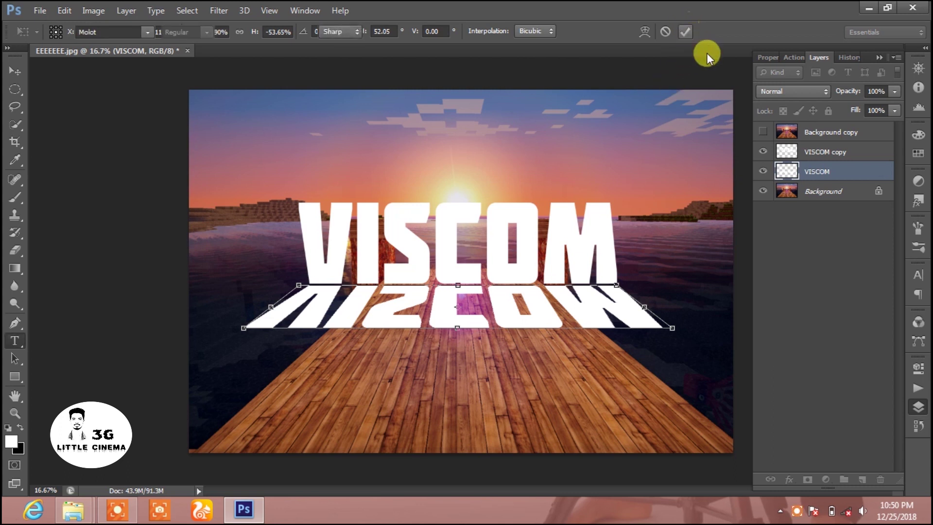
Add a Hue/Saturation adjustment layer above the Background layer with saturation set to -49.
{"action": "left_click", "coordinate": [837, 194]}
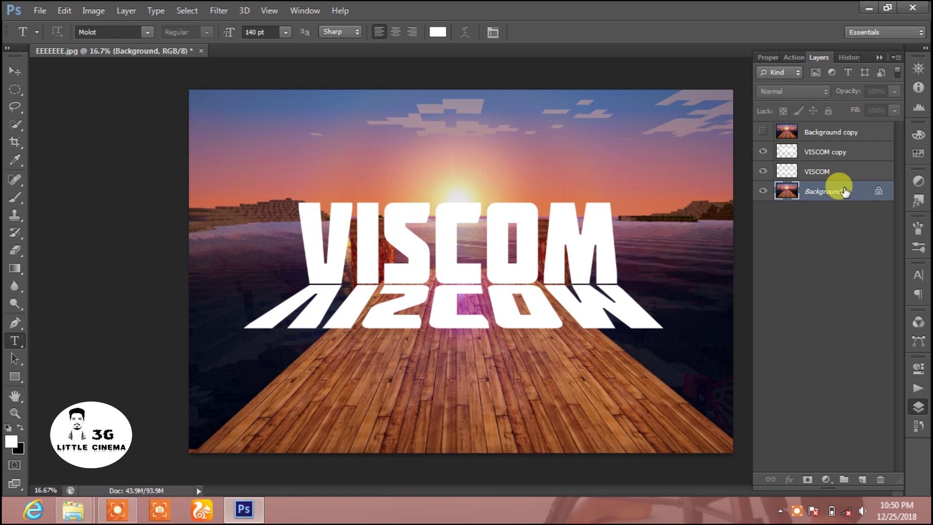
{"action": "left_click", "coordinate": [825, 479]}
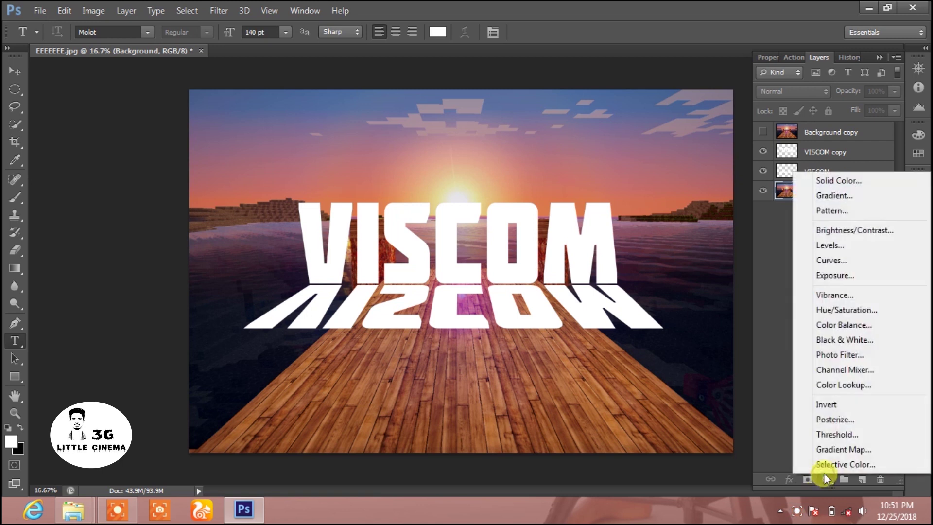
{"action": "left_click", "coordinate": [829, 311]}
{"action": "left_click", "coordinate": [868, 164]}
{"action": "left_click", "coordinate": [794, 174]}
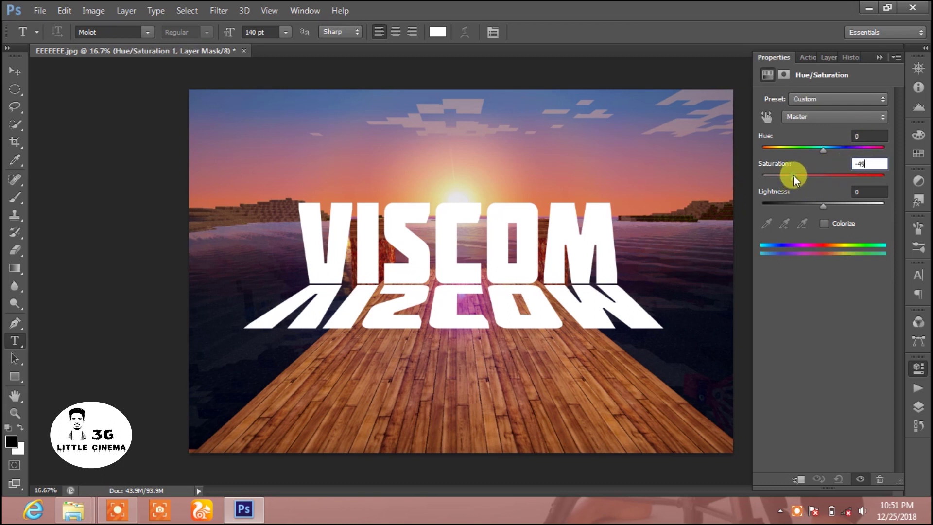
Add an Exposure adjustment layer above Hue/Saturation with exposure set to about -2.81.
{"action": "left_click", "coordinate": [828, 59]}
{"action": "left_click", "coordinate": [826, 479]}
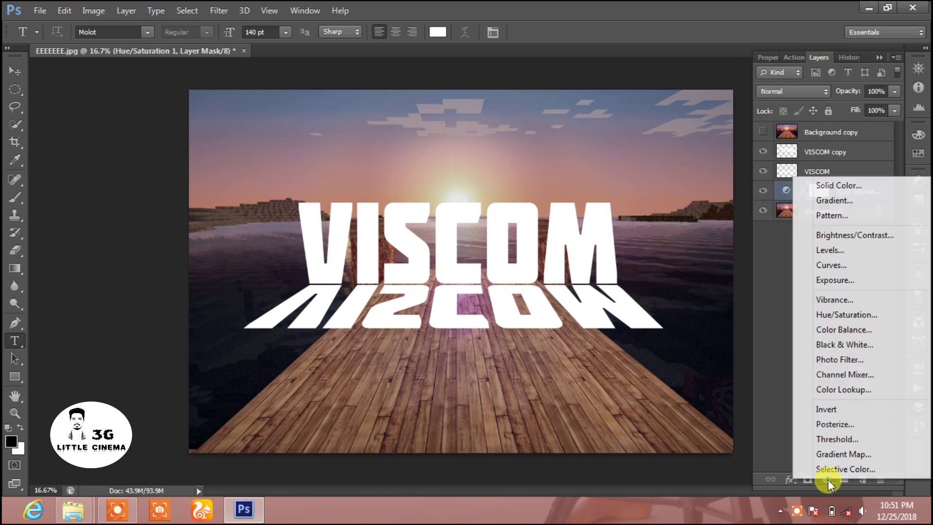
{"action": "left_click", "coordinate": [832, 281]}
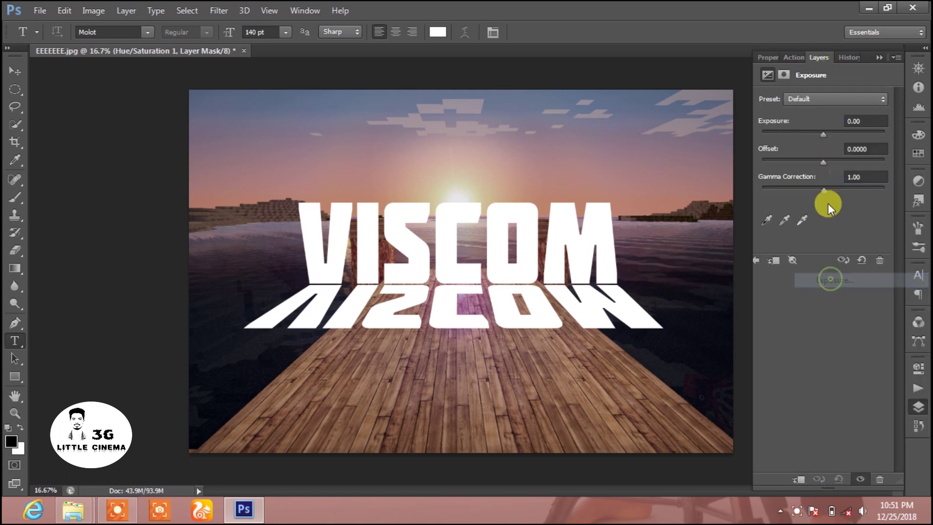
{"action": "left_click_drag", "start_coordinate": [793, 131], "coordinate": [797, 132]}
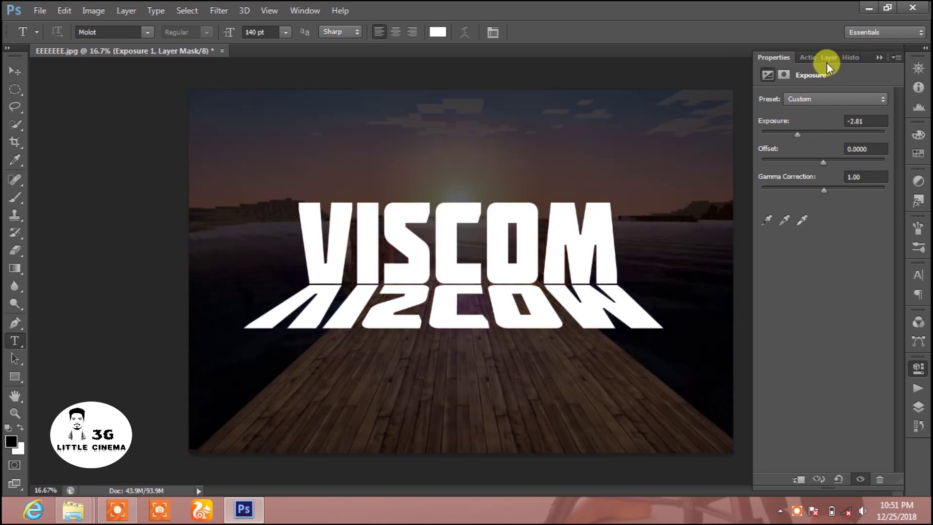
Show the Background copy layer and clip it to the VISCOM copy layer with a clipping mask.
{"action": "left_click", "coordinate": [829, 57]}
{"action": "left_click", "coordinate": [793, 132]}
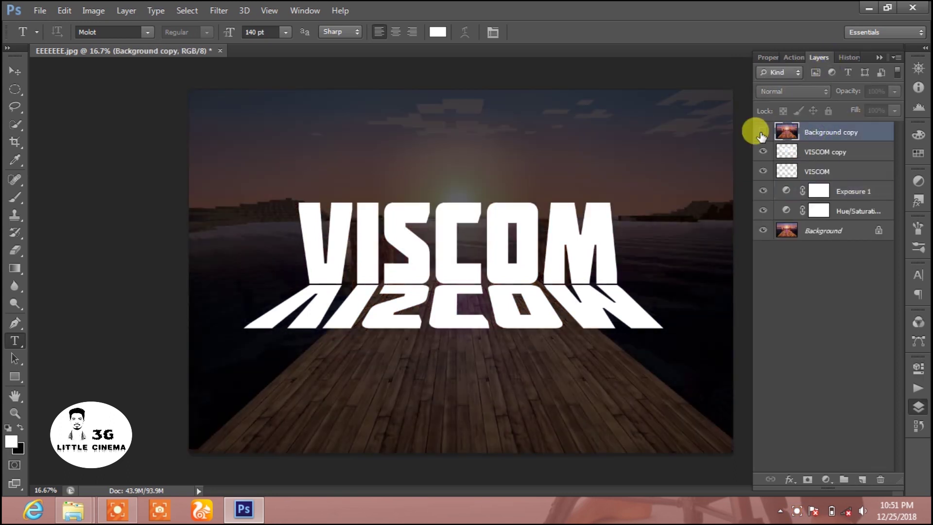
{"action": "left_click", "coordinate": [763, 131]}
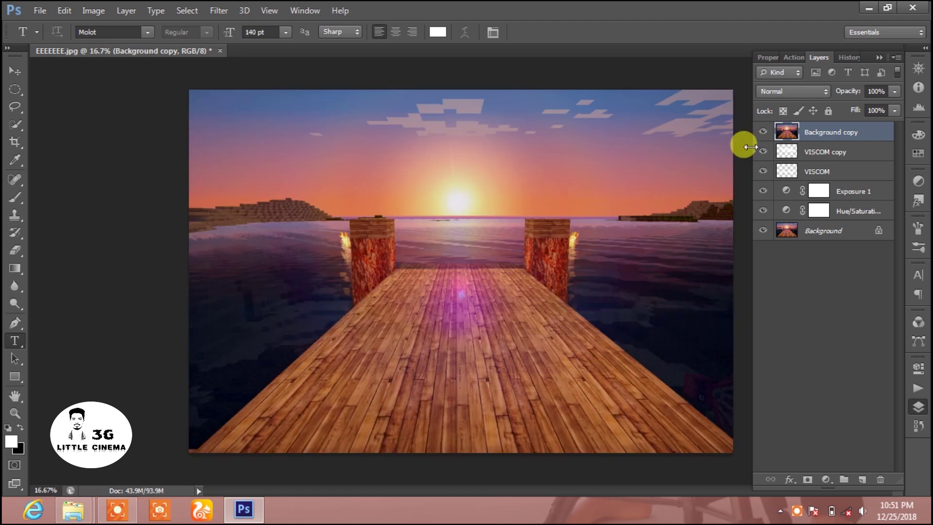
{"action": "left_click", "coordinate": [125, 10]}
{"action": "left_click", "coordinate": [145, 187]}
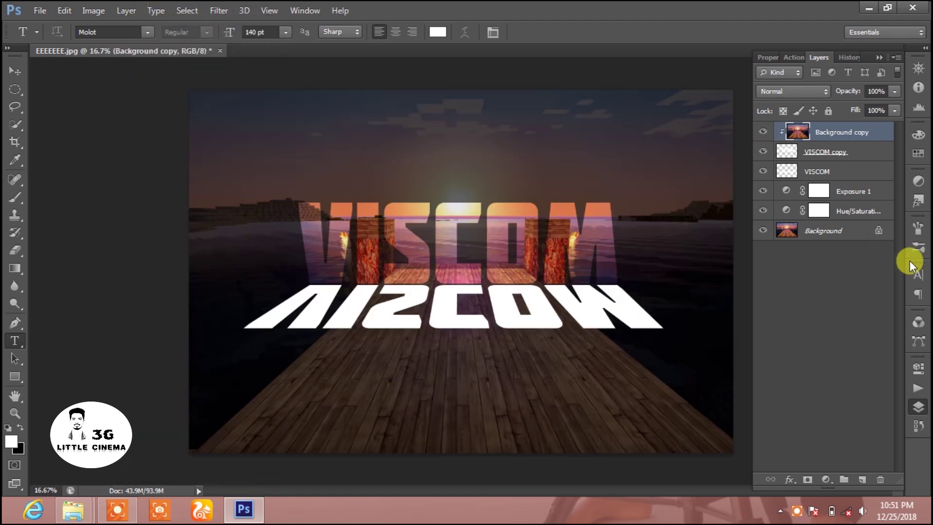
Add a white 3 px outside Stroke layer style to the VISCOM copy layer.
{"action": "left_click", "coordinate": [848, 155]}
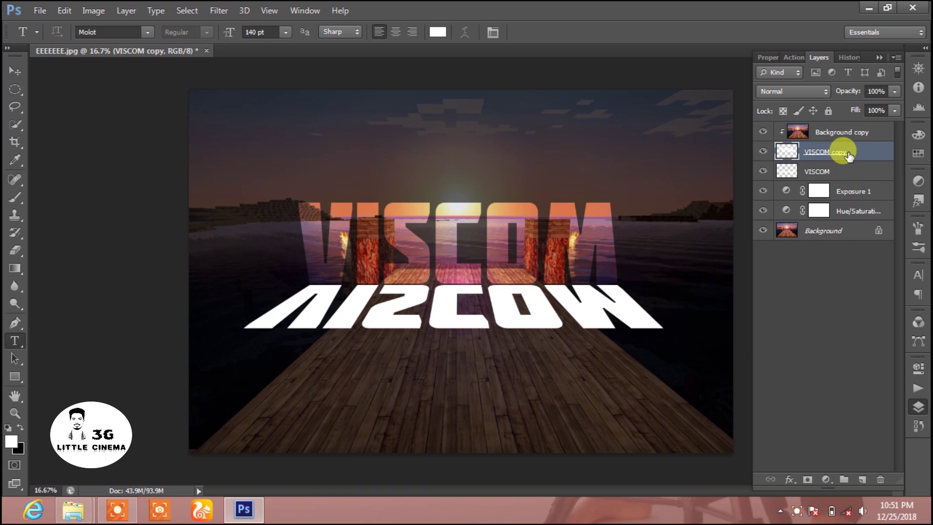
{"action": "double_click", "coordinate": [875, 153]}
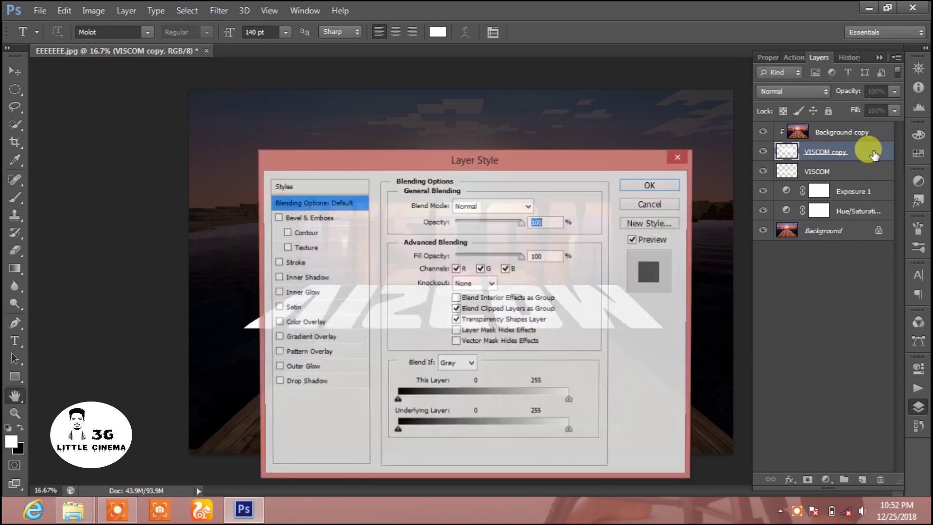
{"action": "left_click_drag", "start_coordinate": [566, 160], "coordinate": [734, 65]}
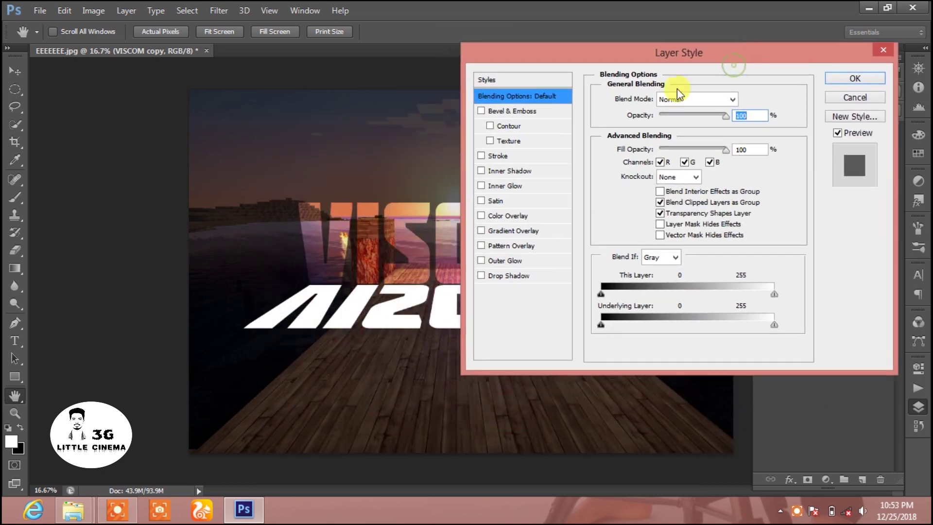
{"action": "left_click", "coordinate": [508, 157]}
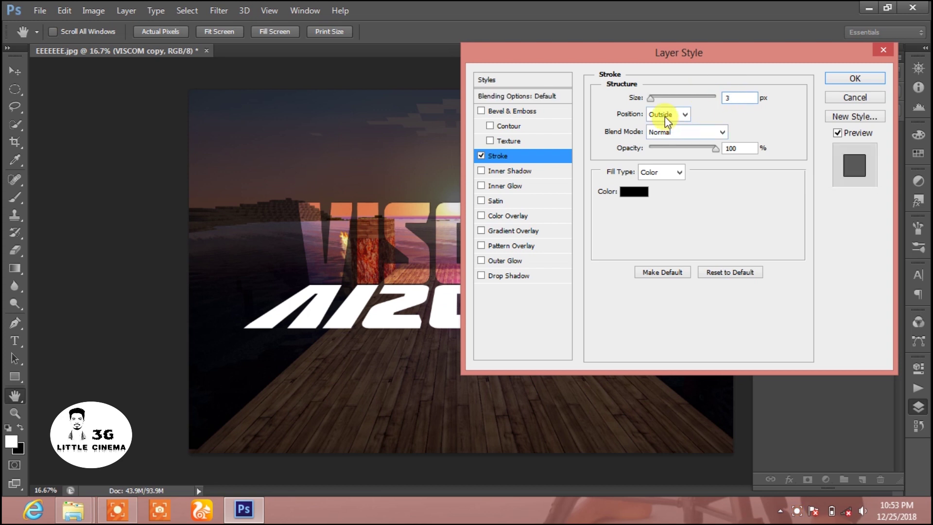
{"action": "left_click", "coordinate": [629, 194]}
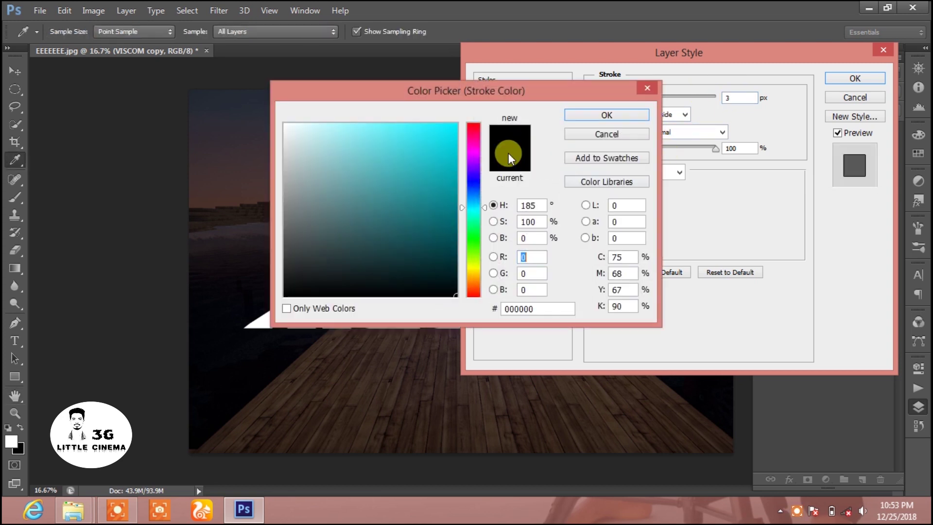
{"action": "left_click", "coordinate": [285, 126]}
{"action": "left_click", "coordinate": [597, 117]}
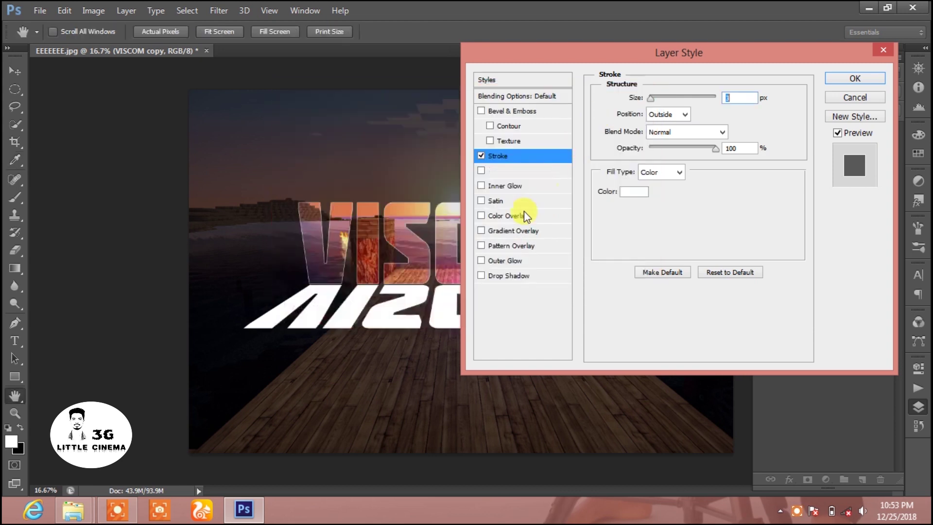
Enable an Inner Glow on the VISCOM copy layer with Overlay blend mode, 100% opacity and white colour.
{"action": "left_click", "coordinate": [505, 187]}
{"action": "left_click_drag", "start_coordinate": [696, 118], "coordinate": [716, 119]}
{"action": "left_click", "coordinate": [723, 99]}
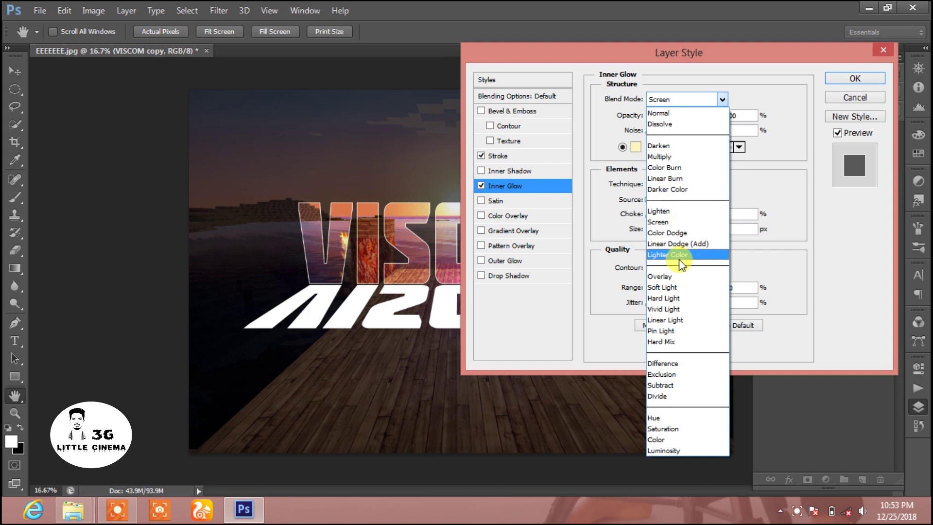
{"action": "left_click", "coordinate": [677, 270]}
{"action": "left_click", "coordinate": [636, 147]}
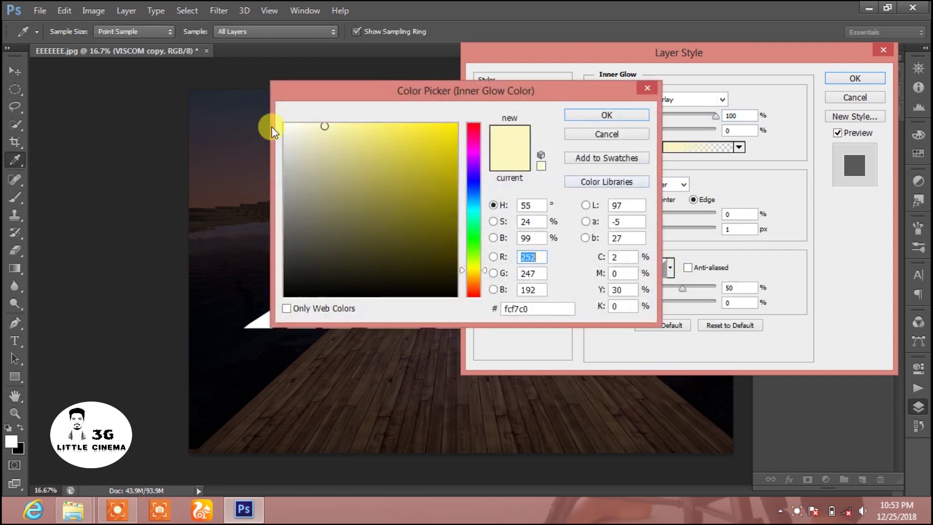
{"action": "left_click", "coordinate": [285, 125]}
{"action": "left_click", "coordinate": [602, 118]}
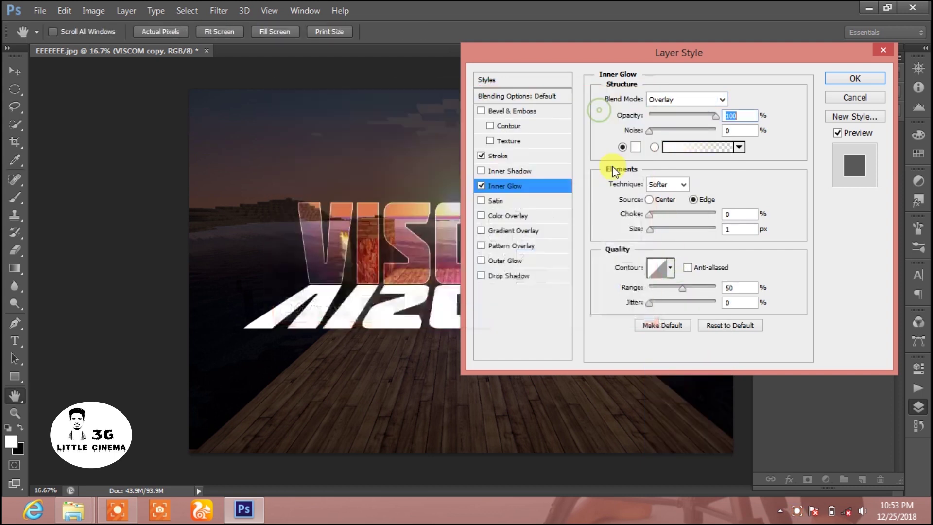
Set the Inner Glow size to 250 px and enable an Outer Glow with Overlay blend mode and 100% opacity.
{"action": "left_click", "coordinate": [716, 227]}
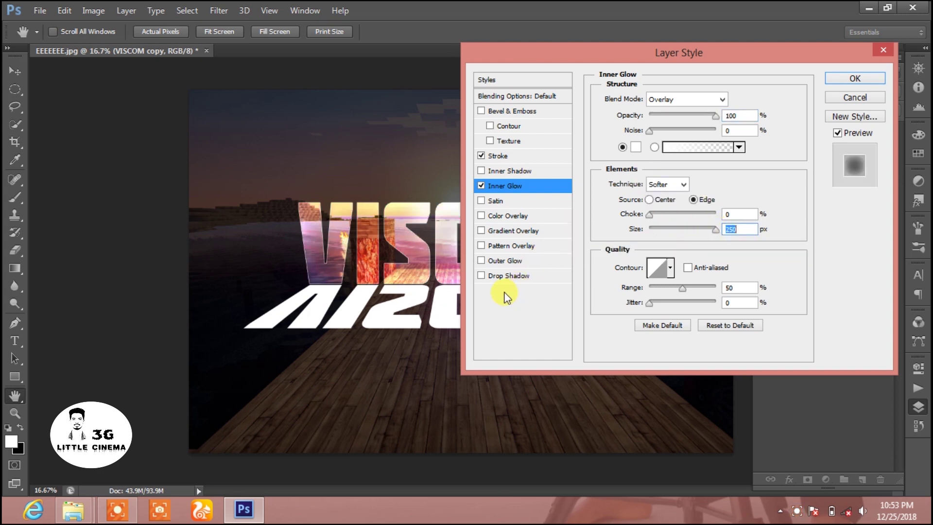
{"action": "left_click", "coordinate": [508, 261]}
{"action": "left_click", "coordinate": [704, 104]}
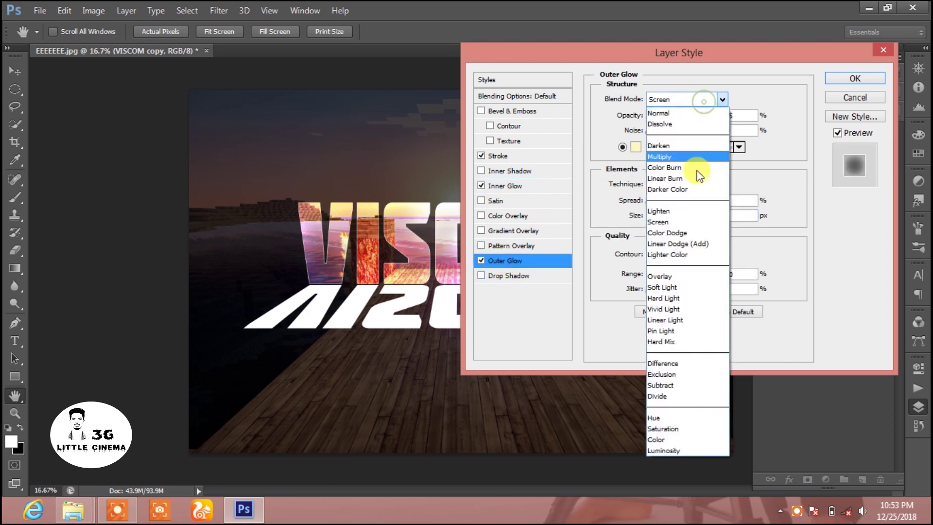
{"action": "left_click", "coordinate": [664, 272]}
{"action": "left_click_drag", "start_coordinate": [714, 115], "coordinate": [719, 119]}
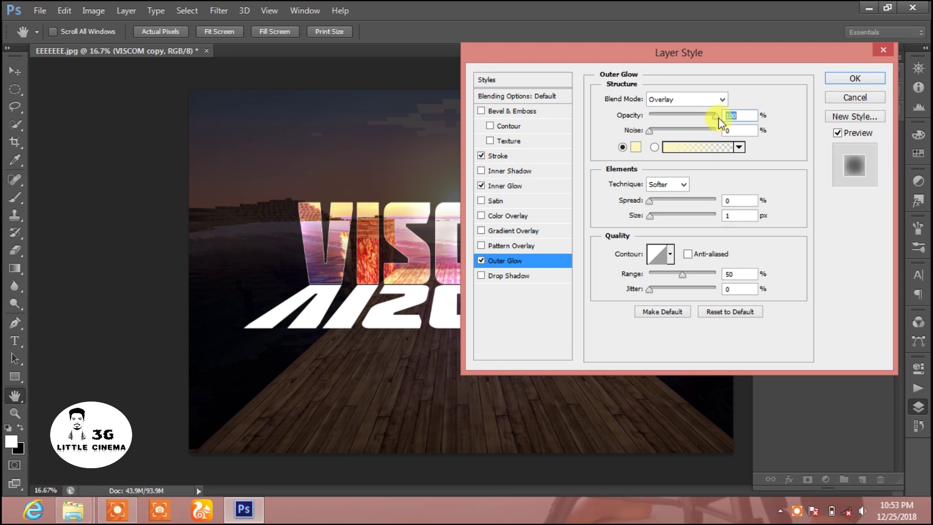
Set the Outer Glow colour to white (fefefe) and its size to 243 px, and apply the layer style.
{"action": "left_click", "coordinate": [636, 147]}
{"action": "left_click", "coordinate": [286, 125]}
{"action": "left_click", "coordinate": [584, 115]}
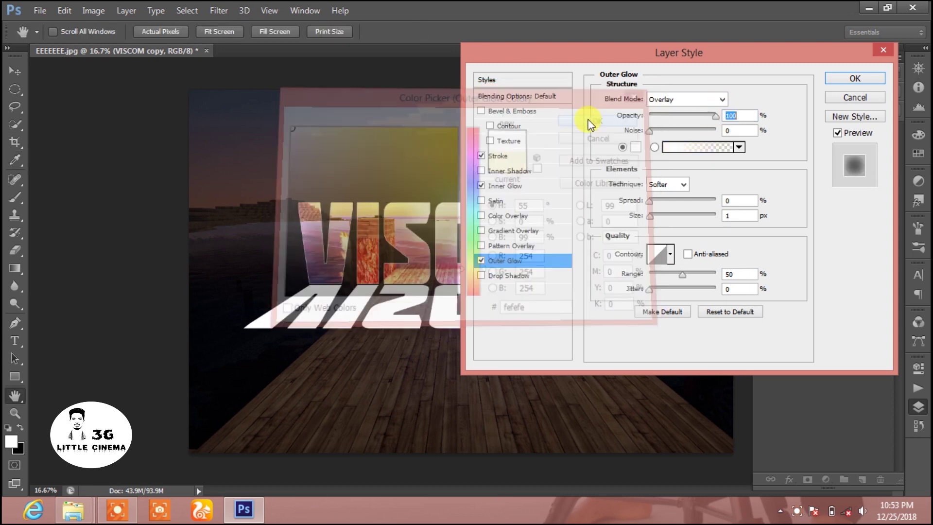
{"action": "left_click", "coordinate": [714, 214]}
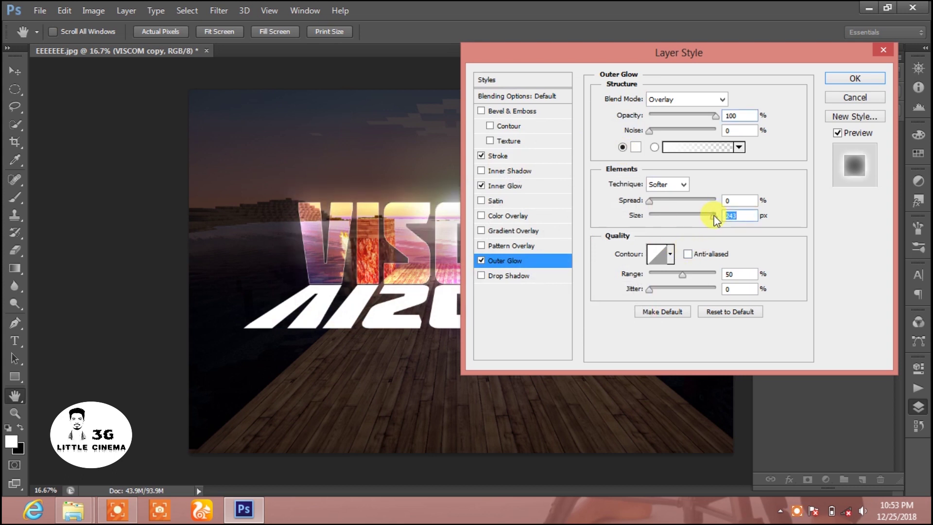
{"action": "mouse_move", "coordinate": [747, 60]}
{"action": "left_mouse_down"}
{"action": "mouse_move", "coordinate": [748, 201]}
{"action": "mouse_move", "coordinate": [769, 84]}
{"action": "mouse_move", "coordinate": [758, 51]}
{"action": "left_mouse_up"}
{"action": "left_click", "coordinate": [846, 121]}
{"action": "left_click", "coordinate": [847, 122]}
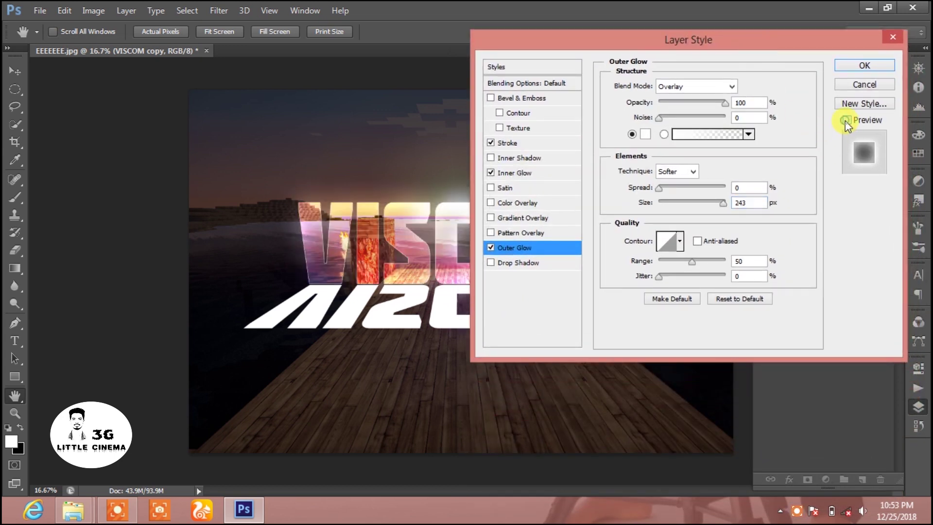
{"action": "left_click", "coordinate": [864, 70]}
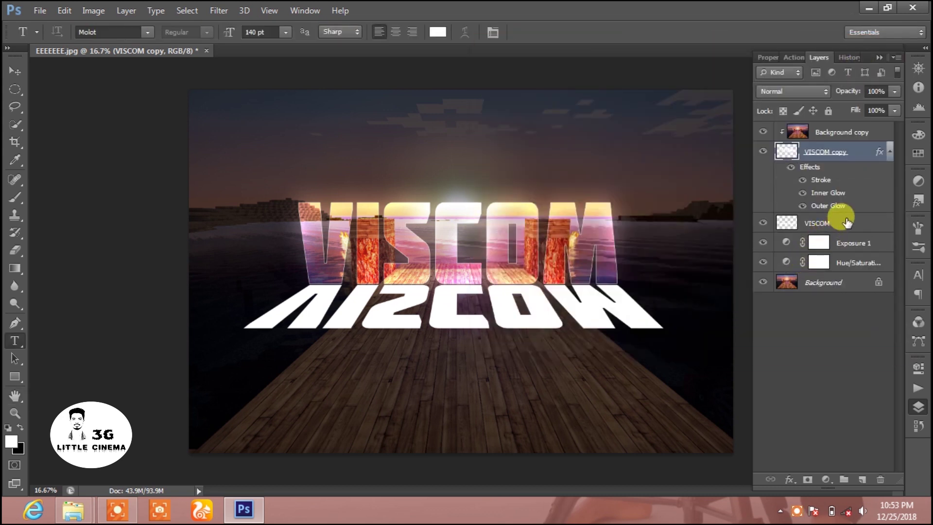
Change the blend mode of the flipped VISCOM reflection layer to Overlay.
{"action": "left_click", "coordinate": [849, 224]}
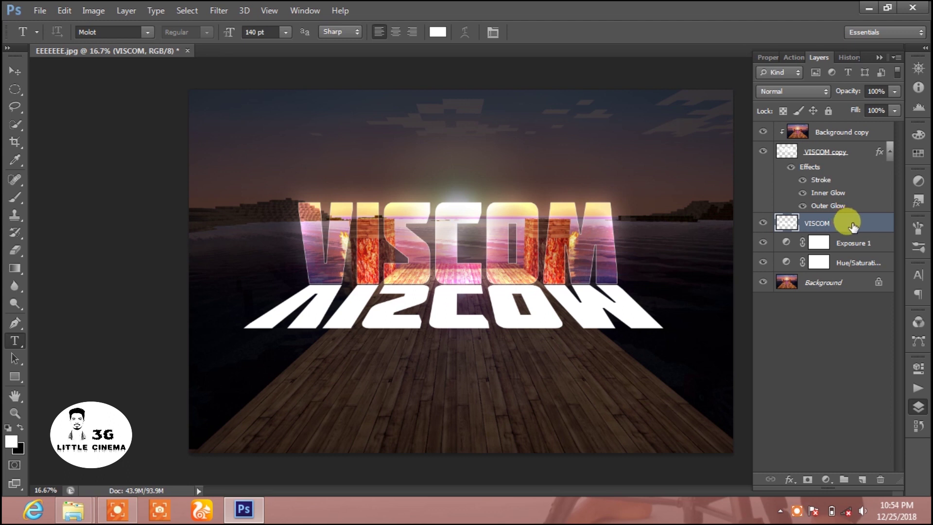
{"action": "left_click", "coordinate": [791, 90]}
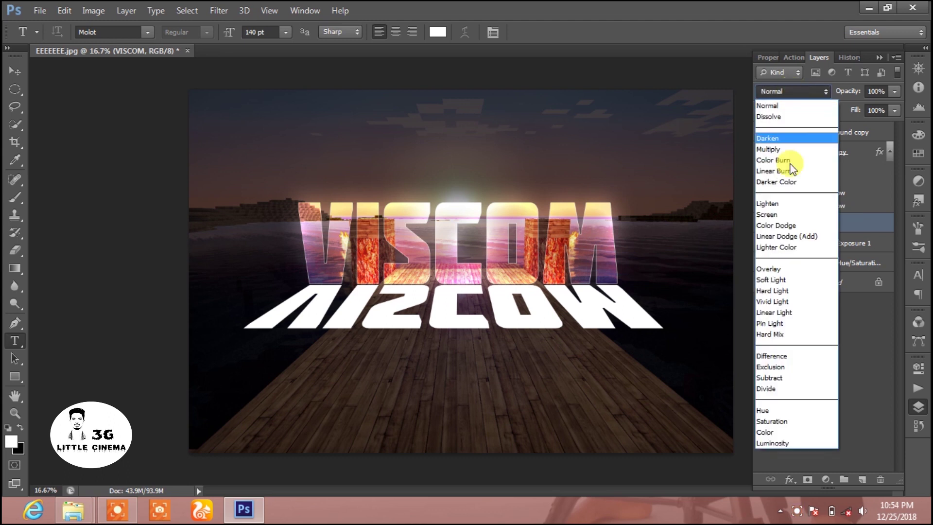
{"action": "left_click", "coordinate": [781, 264]}
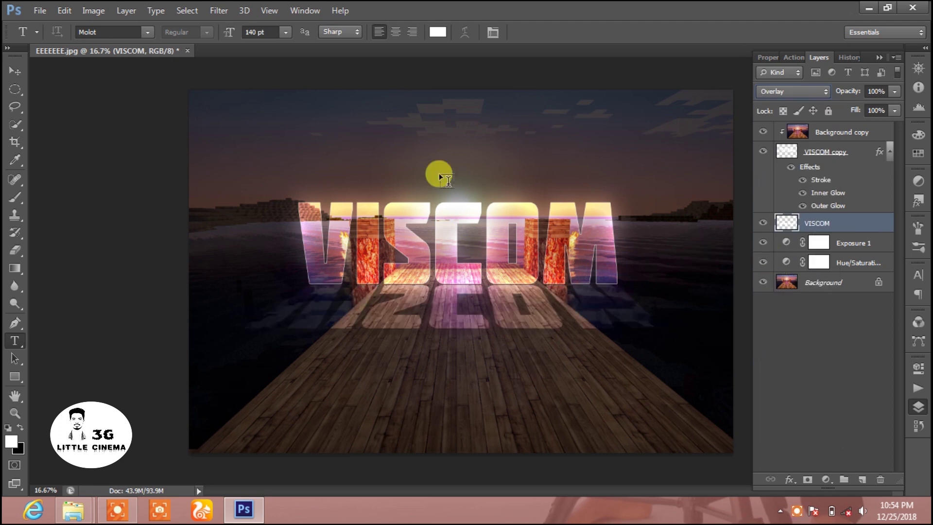
Apply a Gaussian Blur with a 5.0 pixel radius to the VISCOM reflection layer and check it by toggling the layer's visibility.
{"action": "left_click", "coordinate": [229, 12]}
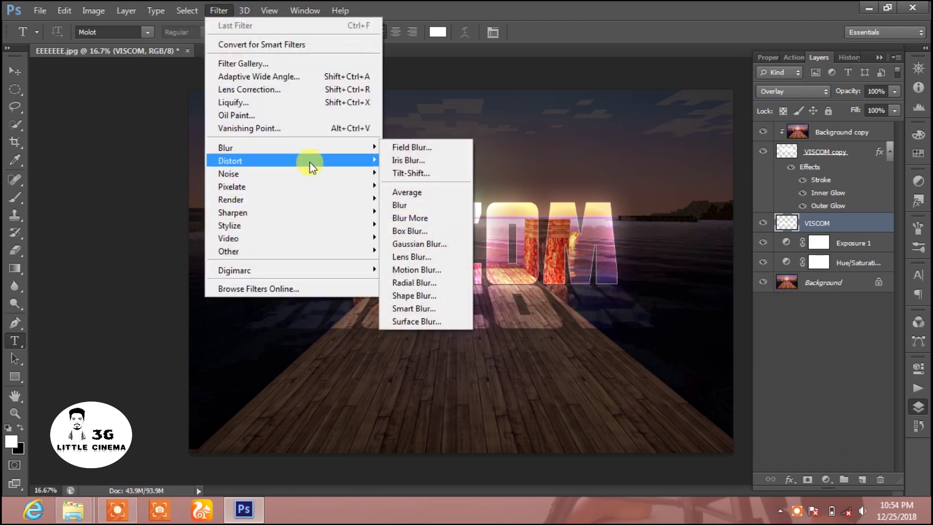
{"action": "left_click", "coordinate": [423, 244]}
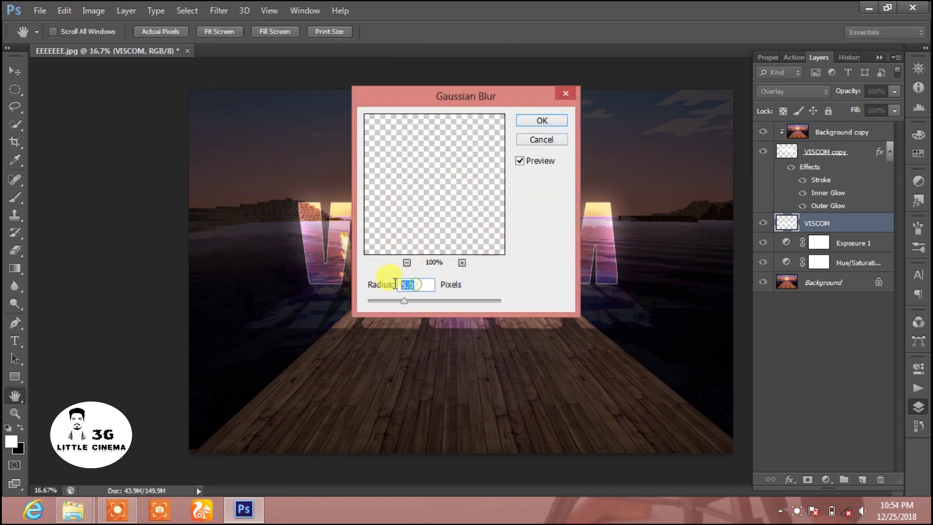
{"action": "left_click", "coordinate": [543, 121]}
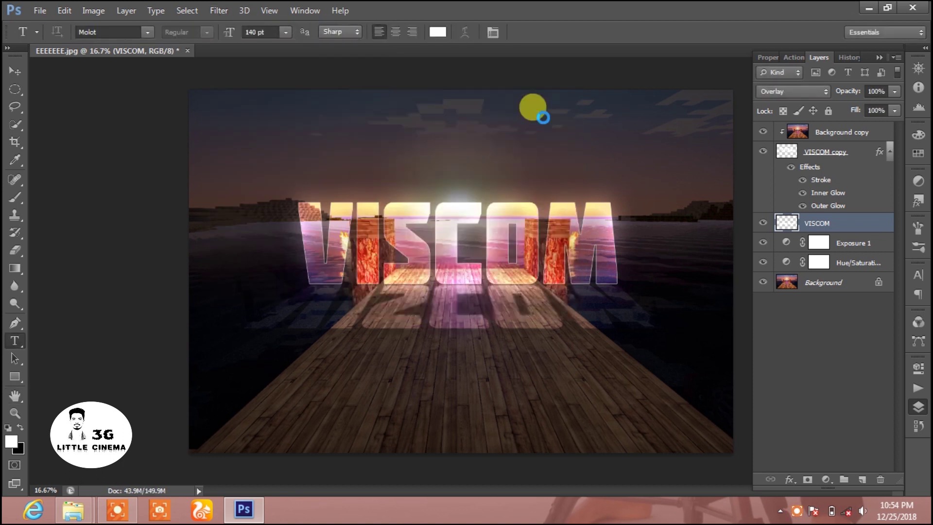
{"action": "left_click", "coordinate": [764, 223]}
{"action": "left_click", "coordinate": [764, 223]}
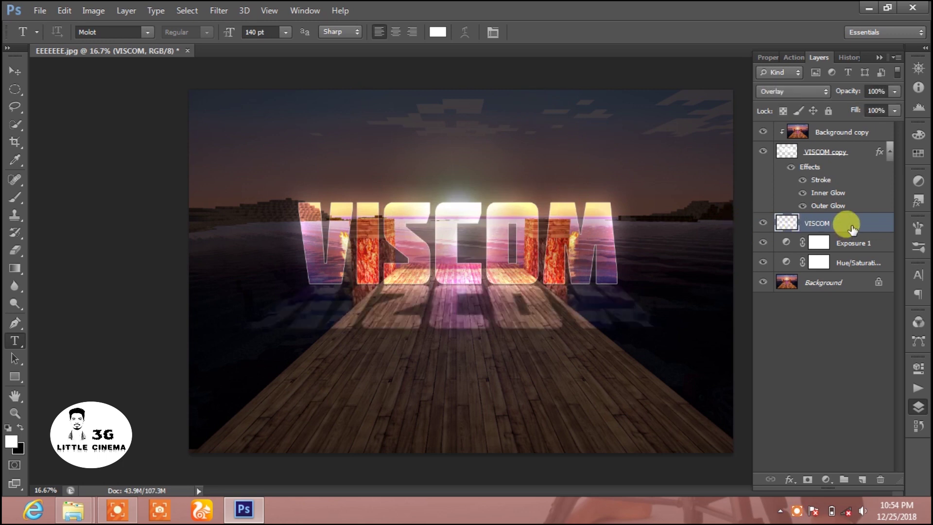
Duplicate the VISCOM reflection layer and add a layer mask to the duplicate.
{"action": "left_click_drag", "start_coordinate": [853, 222], "coordinate": [862, 482]}
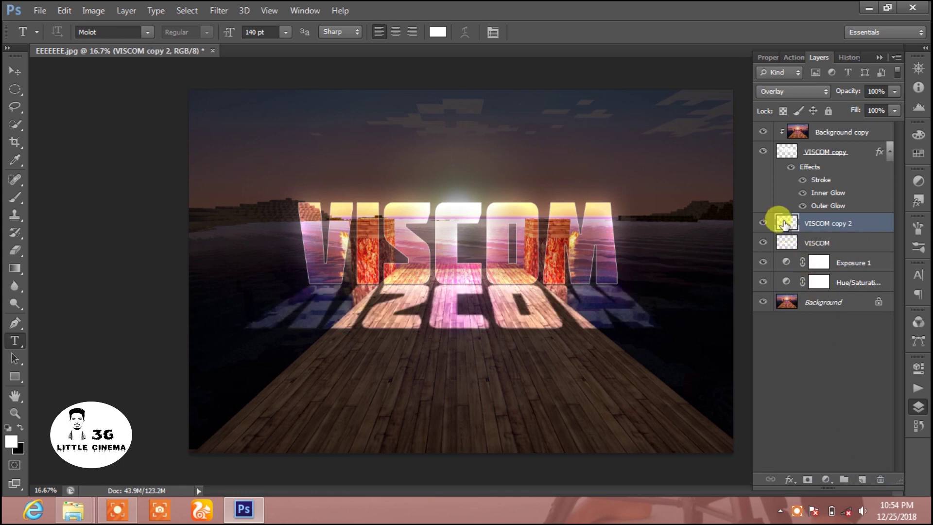
{"action": "left_click", "coordinate": [810, 481]}
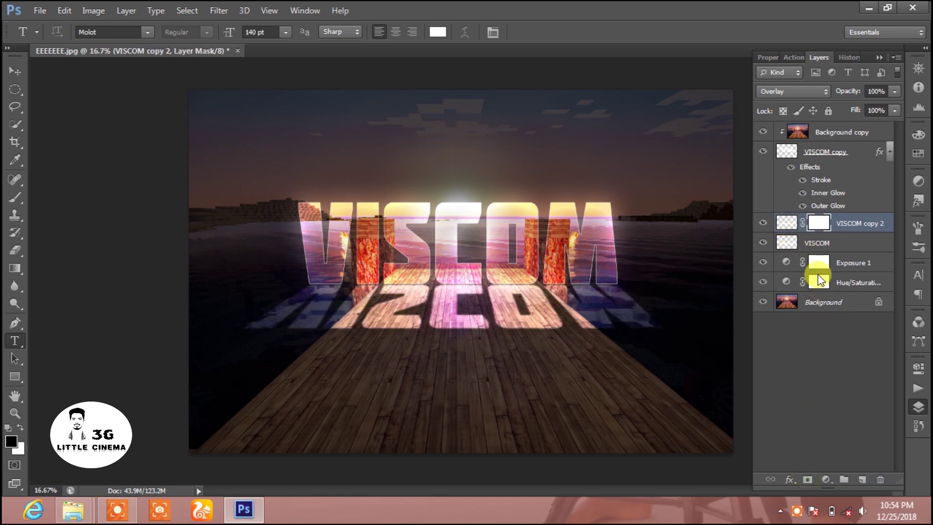
{"action": "key", "text": "x"}
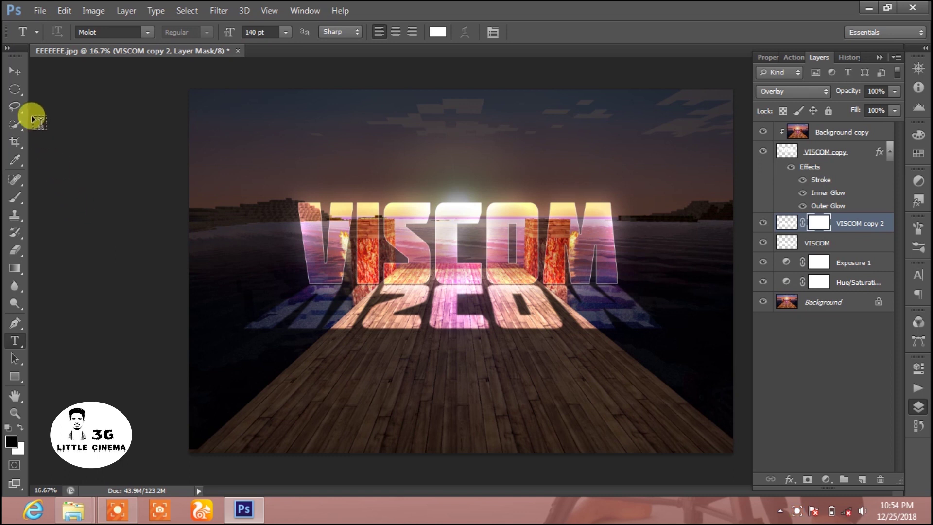
{"action": "key", "text": "v"}
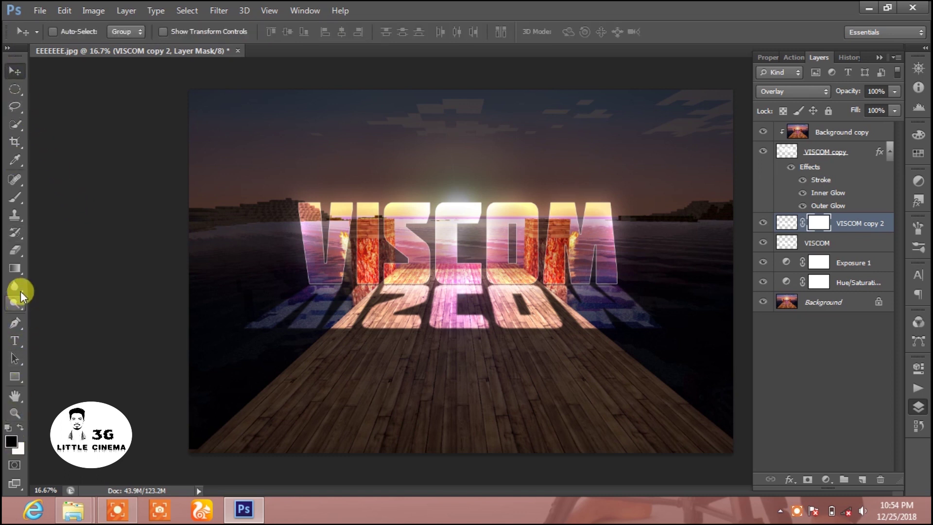
Fade the duplicate reflection's mask with a black Foreground to Transparent linear gradient from the letters' base to the reflection's lower edge, and compare the result.
{"action": "left_click", "coordinate": [18, 272]}
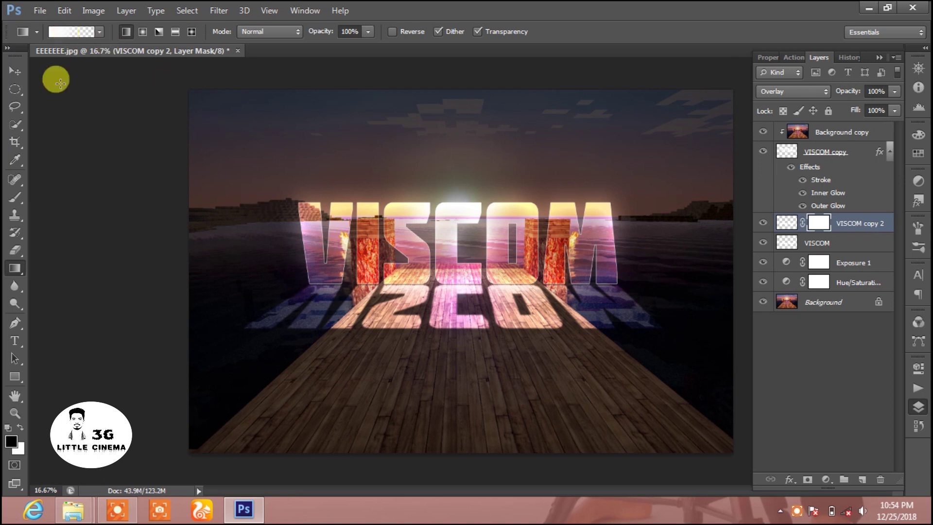
{"action": "key", "text": "i"}
{"action": "left_click", "coordinate": [68, 32]}
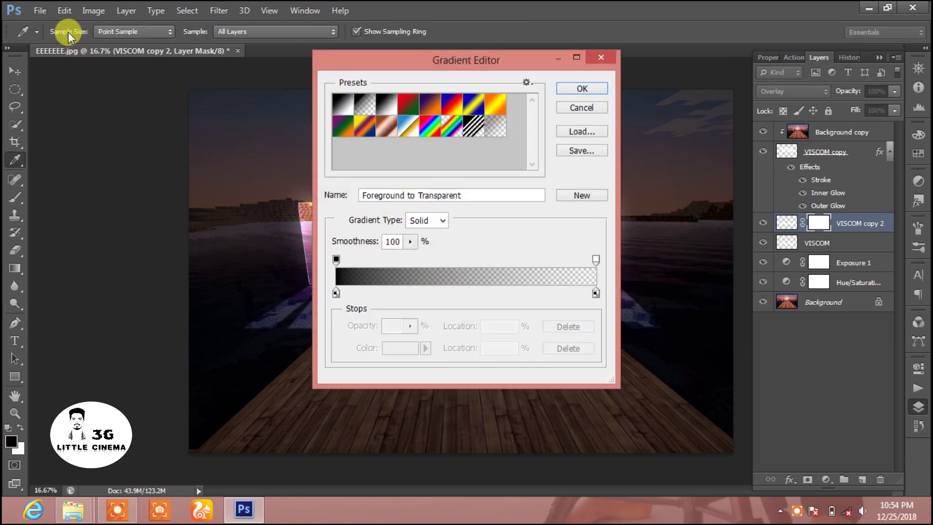
{"action": "left_click", "coordinate": [582, 88]}
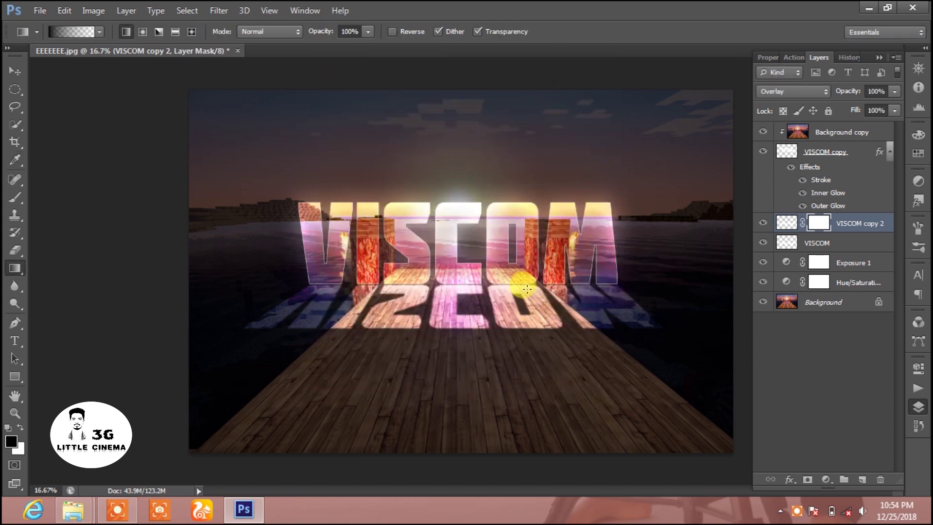
{"action": "left_click_drag", "start_coordinate": [528, 288], "coordinate": [527, 334]}
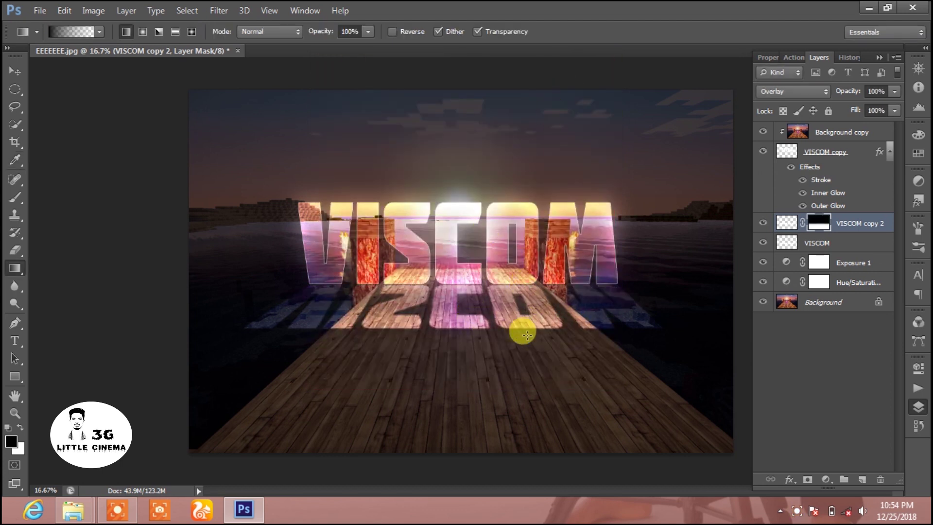
{"action": "left_click", "coordinate": [764, 223]}
{"action": "left_click", "coordinate": [764, 224]}
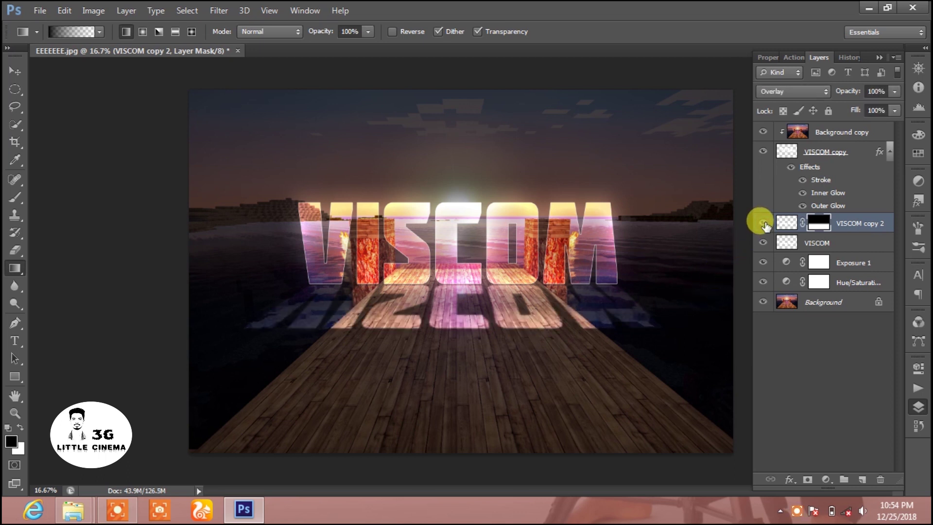
{"action": "left_click", "coordinate": [765, 223]}
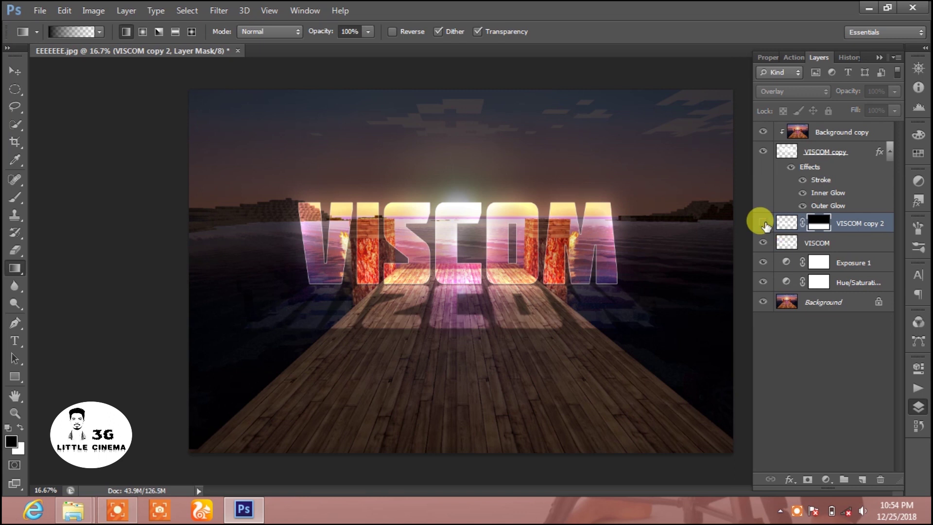
{"action": "left_click", "coordinate": [764, 224]}
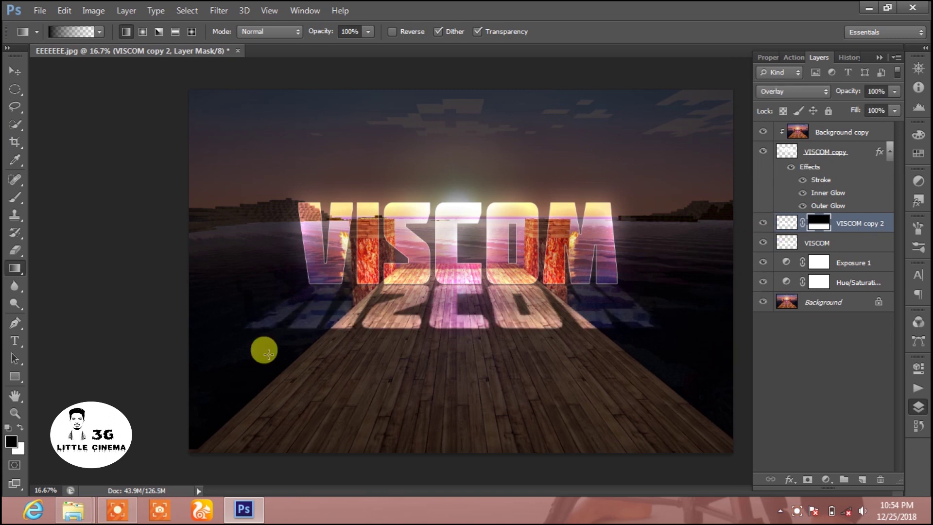
Place the TEXT 2 logo from the NEW folder into the document, scaled to about 22.6% near the image's lower-right corner.
{"action": "mouse_move", "coordinate": [71, 517]}
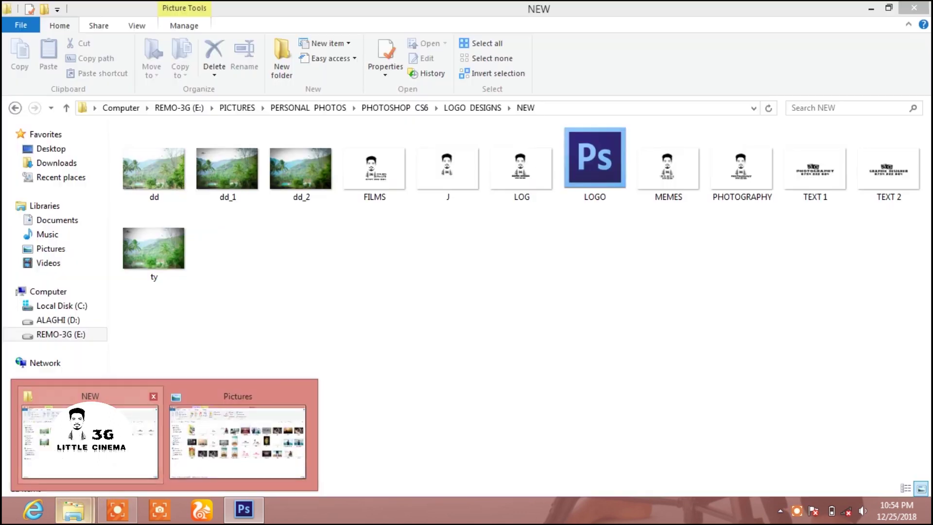
{"action": "left_click", "coordinate": [82, 433]}
{"action": "left_click_drag", "start_coordinate": [902, 177], "coordinate": [649, 389]}
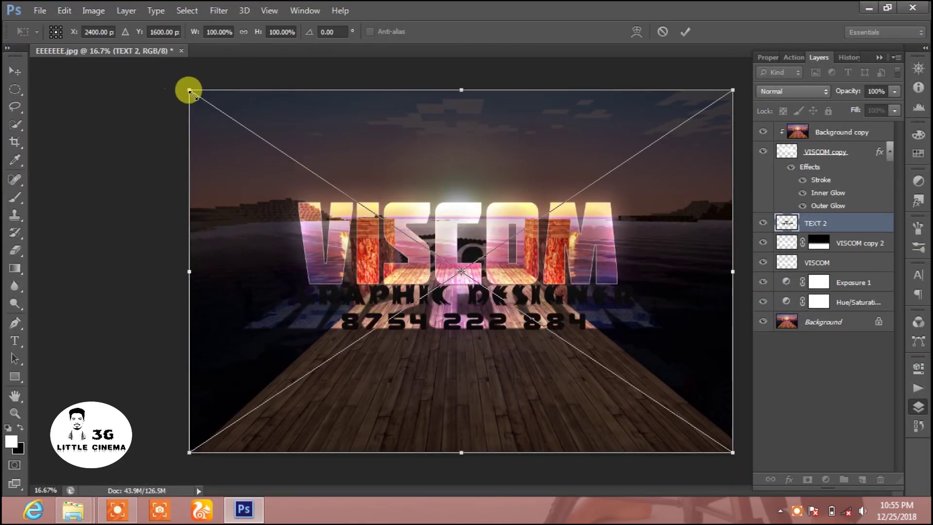
{"action": "left_click_drag", "start_coordinate": [189, 89], "coordinate": [610, 379]}
{"action": "left_click_drag", "start_coordinate": [694, 436], "coordinate": [693, 439]}
{"action": "left_click", "coordinate": [684, 32]}
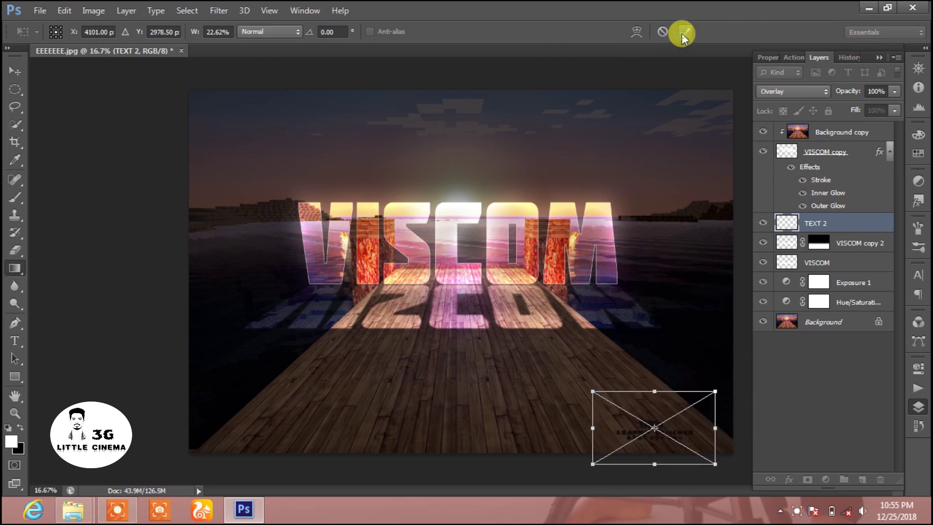
Apply a preset layer style to the TEXT 2 logo to turn it white.
{"action": "left_click", "coordinate": [919, 199]}
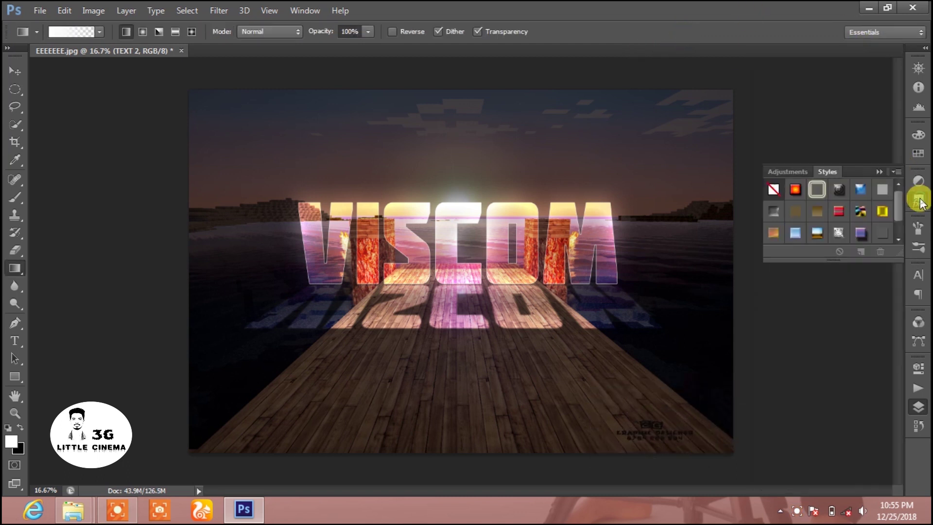
{"action": "left_click", "coordinate": [880, 189]}
{"action": "left_click", "coordinate": [879, 171]}
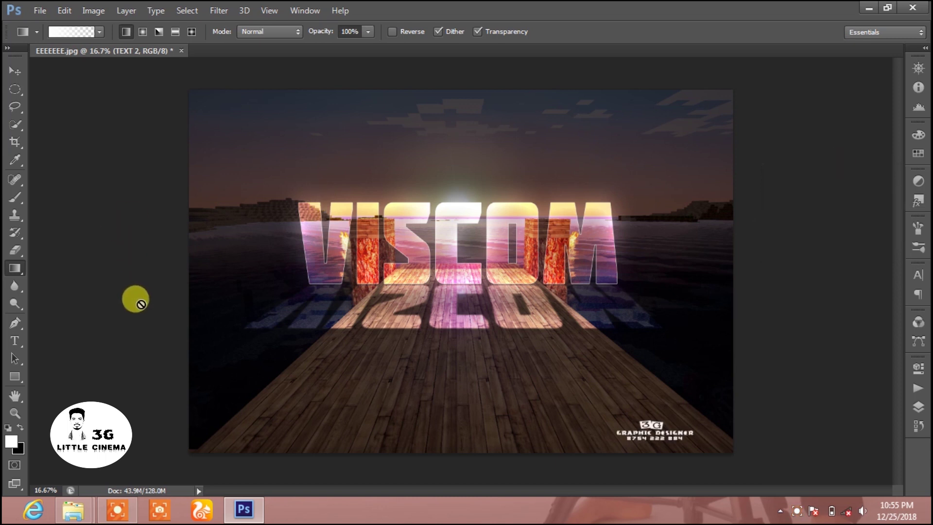
Save a JPEG copy in My Pictures under a new name beginning with LIGHTING EF, with Maximum quality 12 and Progressive format.
{"action": "left_click", "coordinate": [42, 11]}
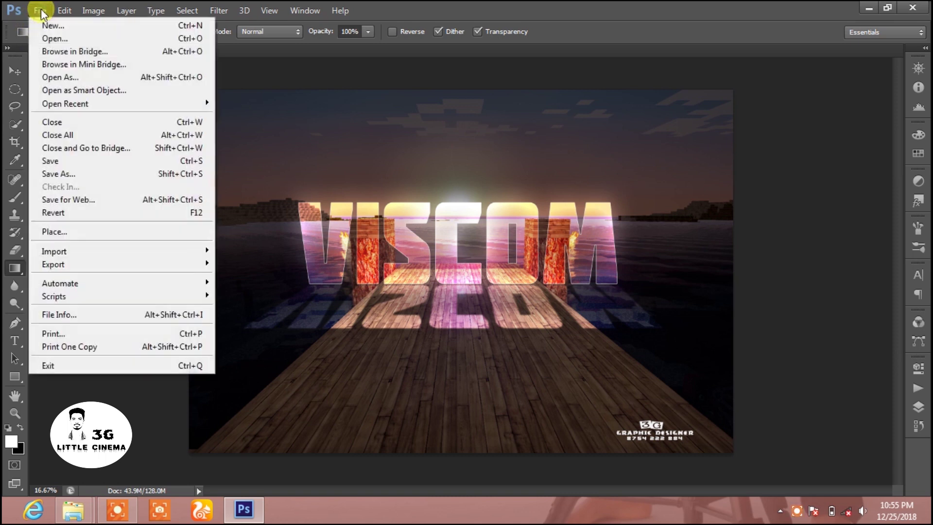
{"action": "left_click", "coordinate": [63, 175]}
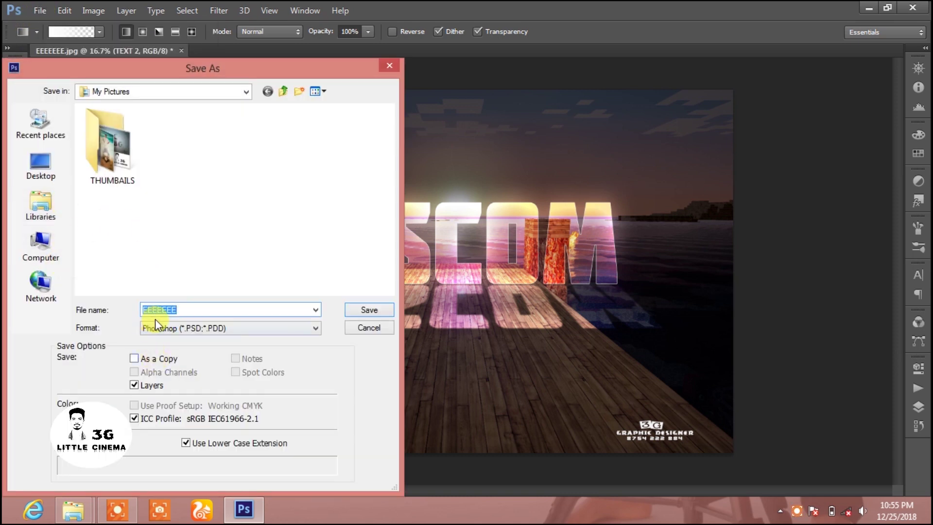
{"action": "left_click", "coordinate": [156, 321]}
{"action": "left_click", "coordinate": [188, 214]}
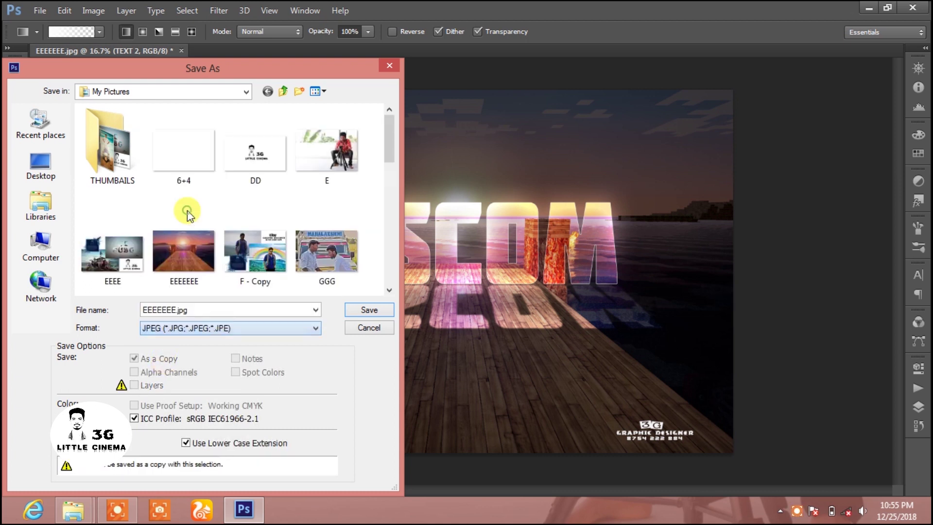
{"action": "left_click_drag", "start_coordinate": [215, 310], "coordinate": [134, 313]}
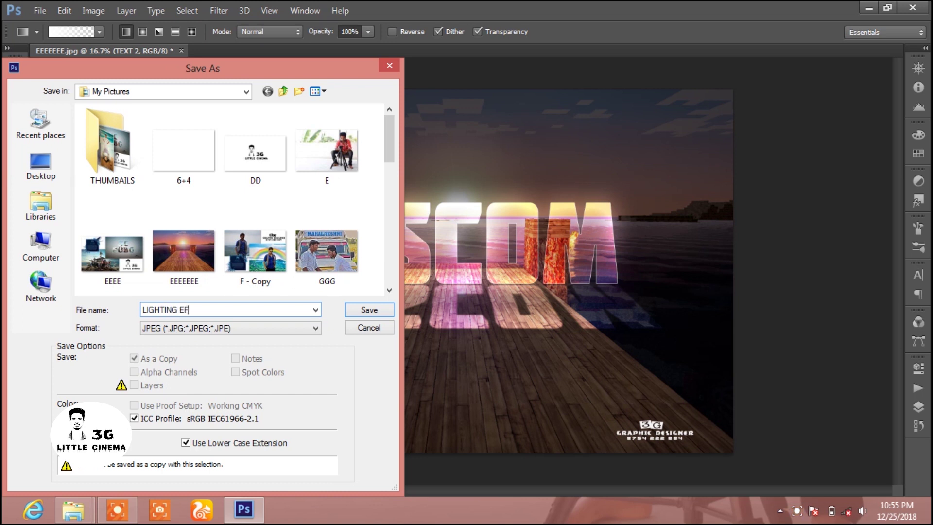
{"action": "key", "text": "Return"}
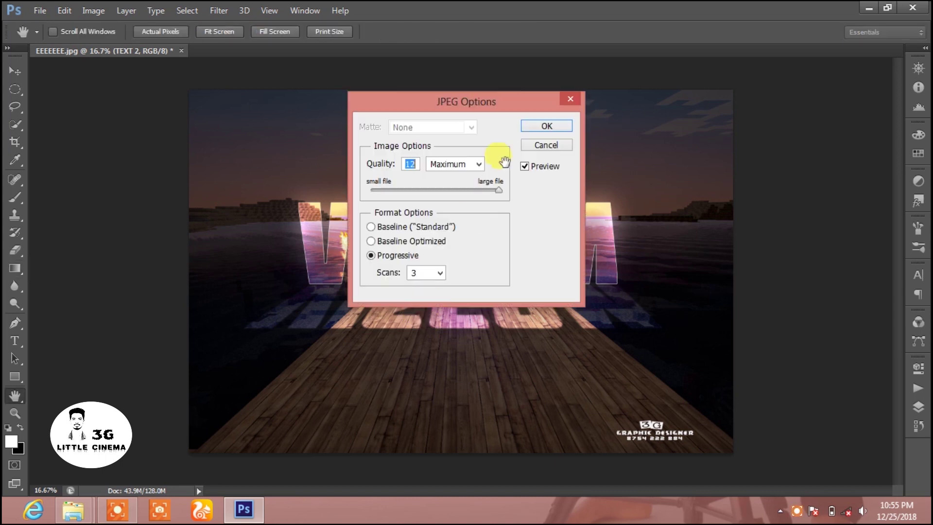
{"action": "left_click", "coordinate": [545, 127]}
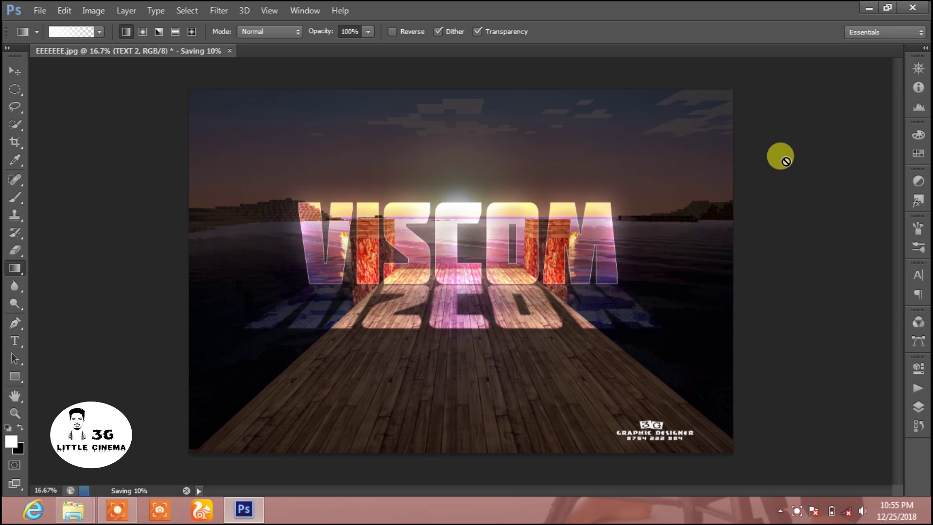
Minimise Photoshop and the open folder windows to show the desktop.
{"action": "left_click", "coordinate": [867, 8]}
{"action": "left_click", "coordinate": [865, 10]}
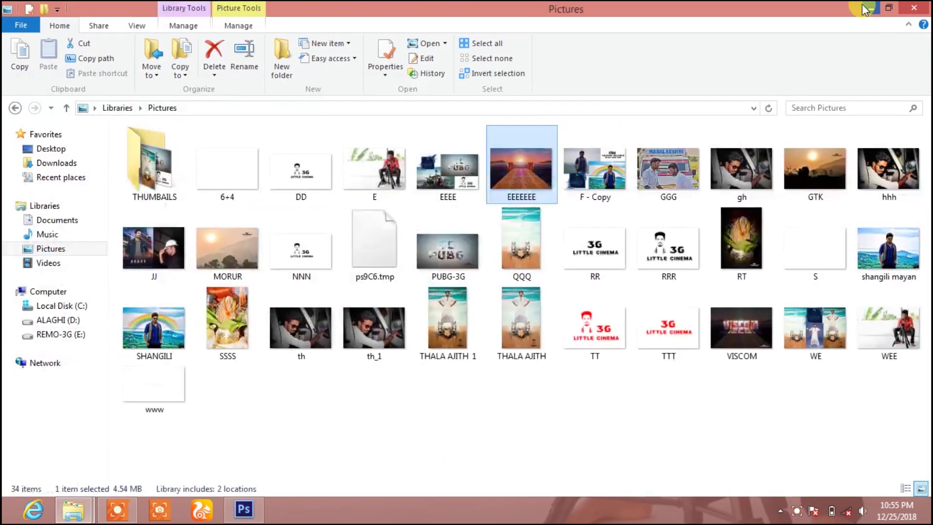
{"action": "left_click", "coordinate": [865, 9]}
{"action": "right_click", "coordinate": [252, 144]}
{"action": "left_click", "coordinate": [306, 182]}
{"action": "right_click", "coordinate": [285, 138]}
{"action": "left_click", "coordinate": [349, 178]}
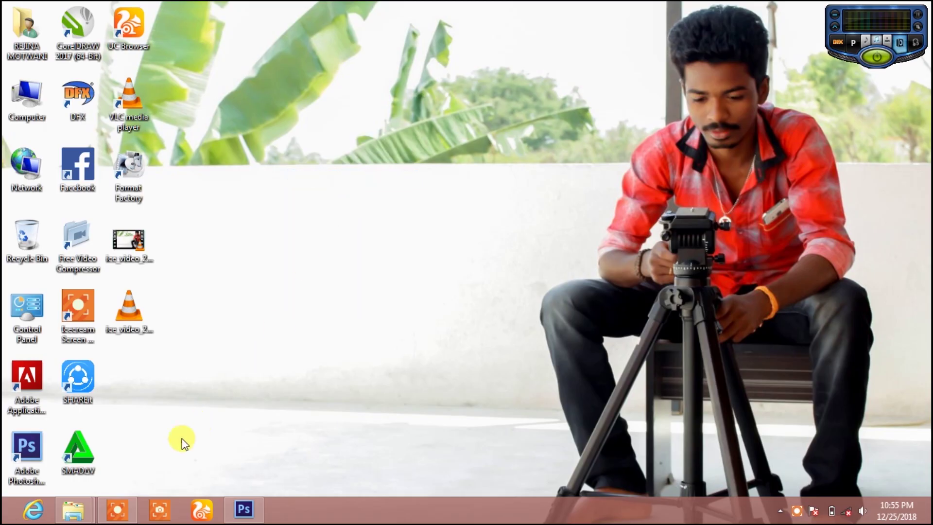